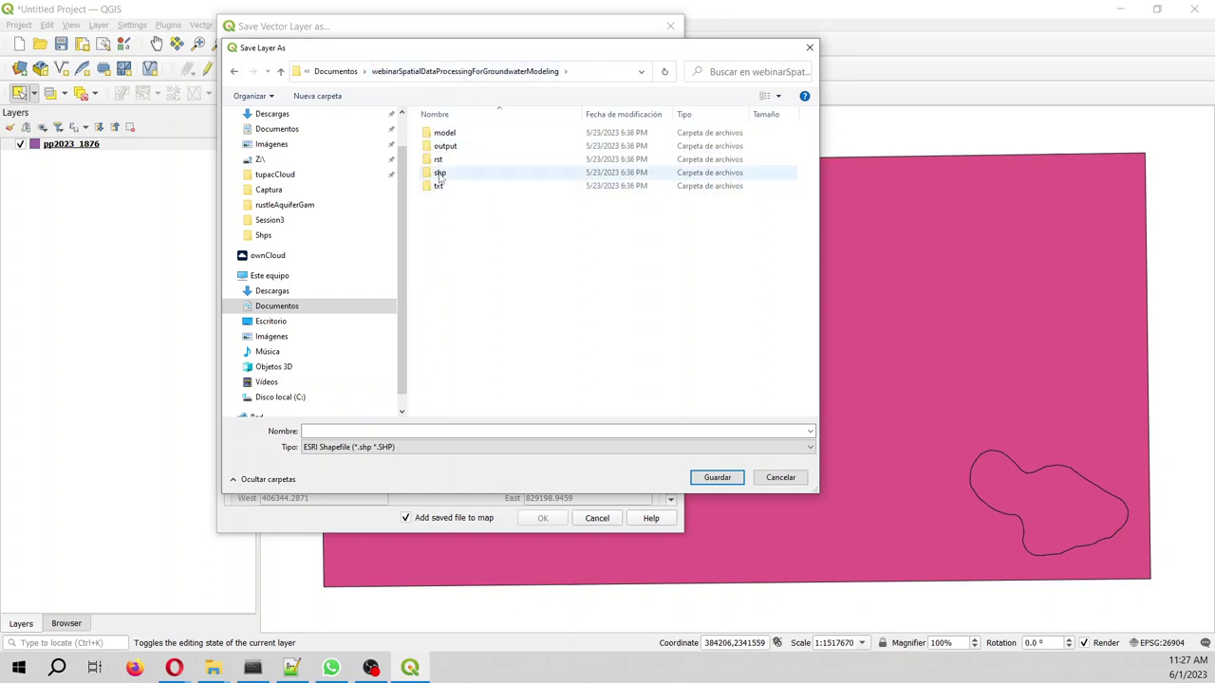
- In the output folder, name the export oahuIsland26904_v2.shp by appending _v2 to oahuIsland26904
left_click(448, 148)
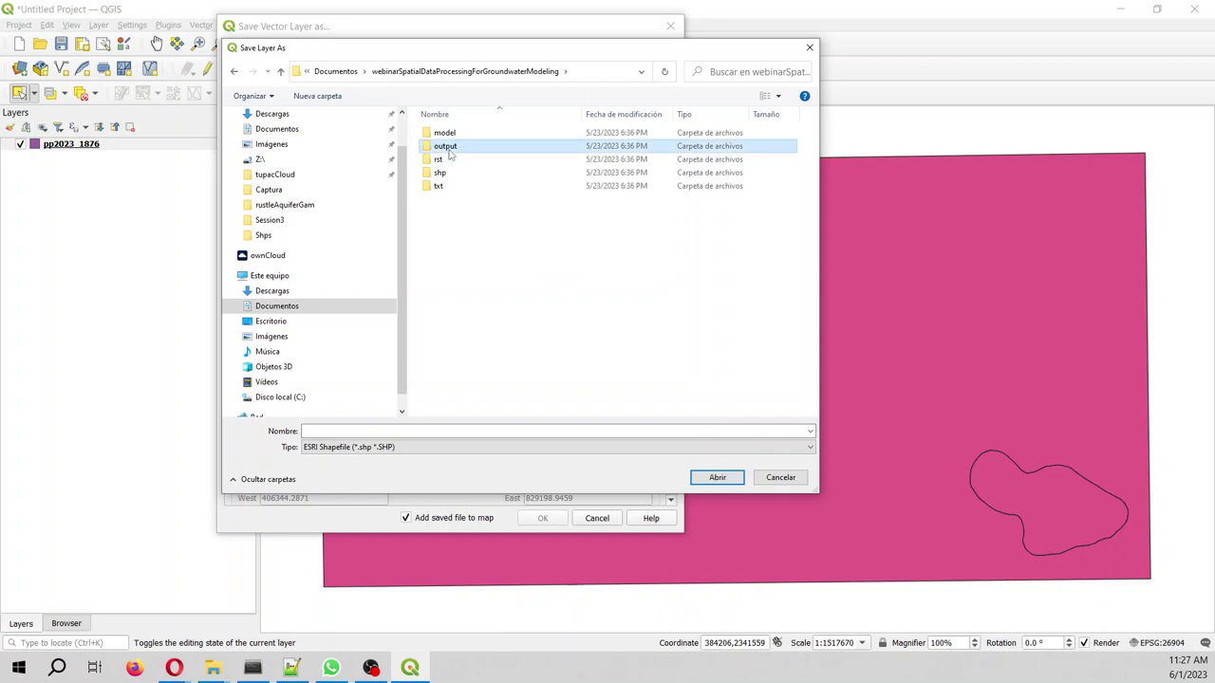
double_click(448, 148)
left_click(388, 430)
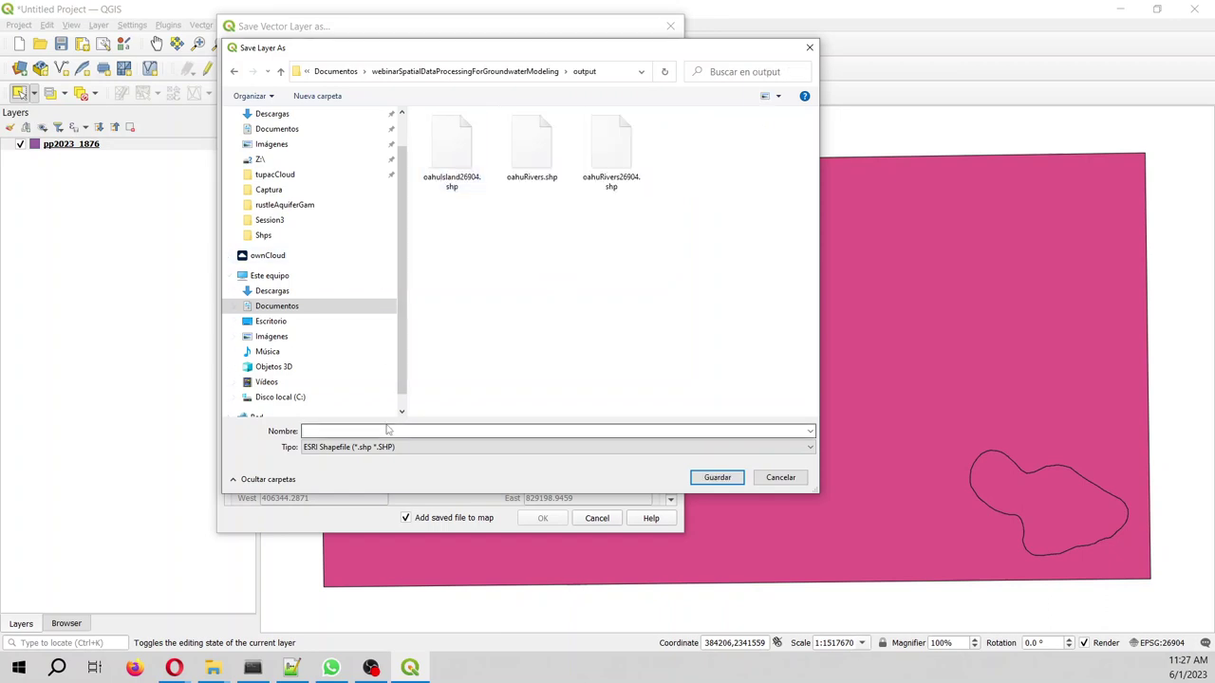
left_click(446, 163)
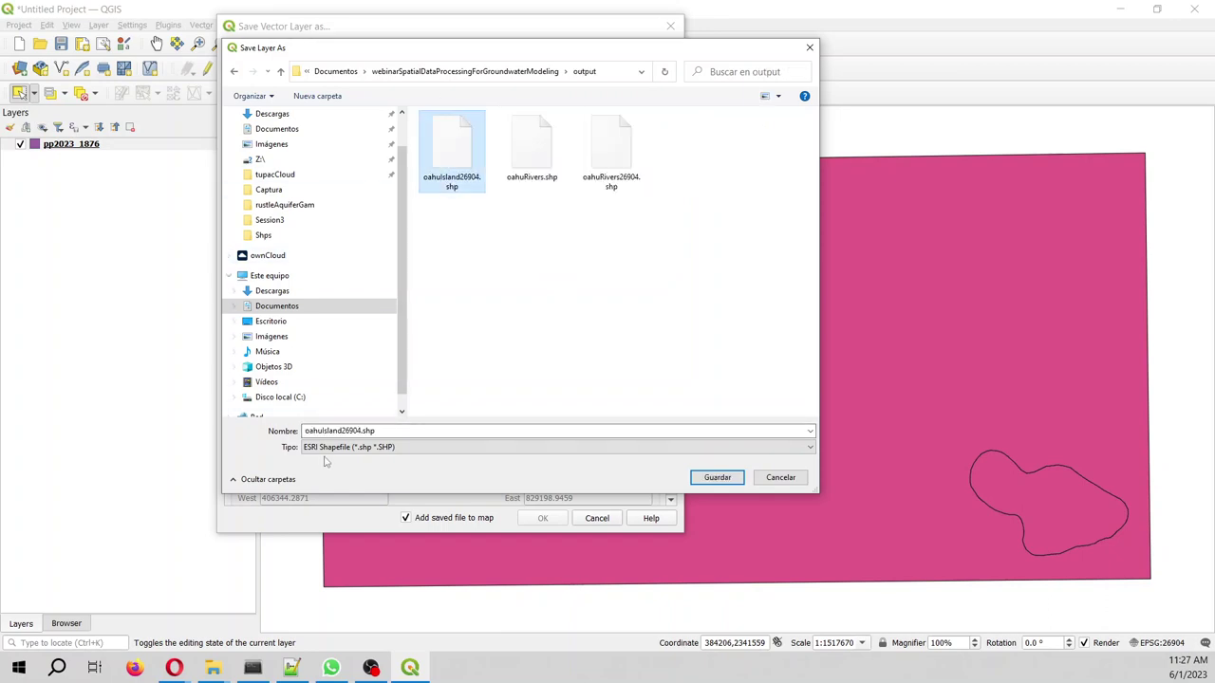
left_click(331, 429)
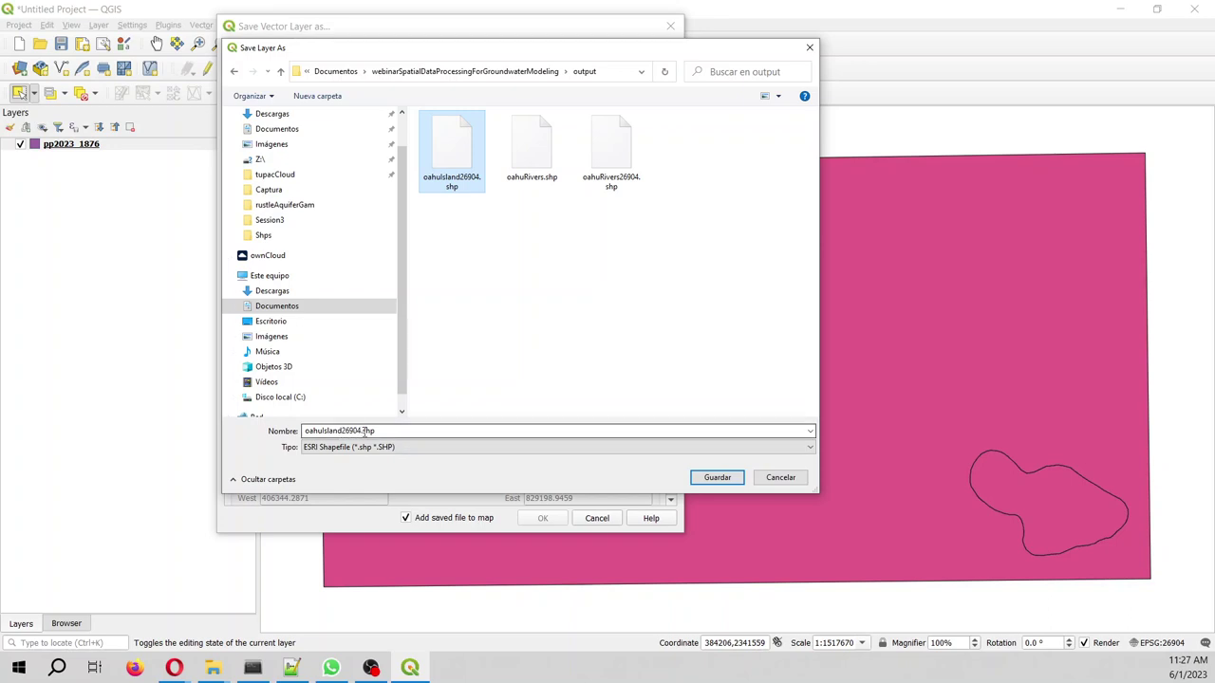
double_click(360, 431)
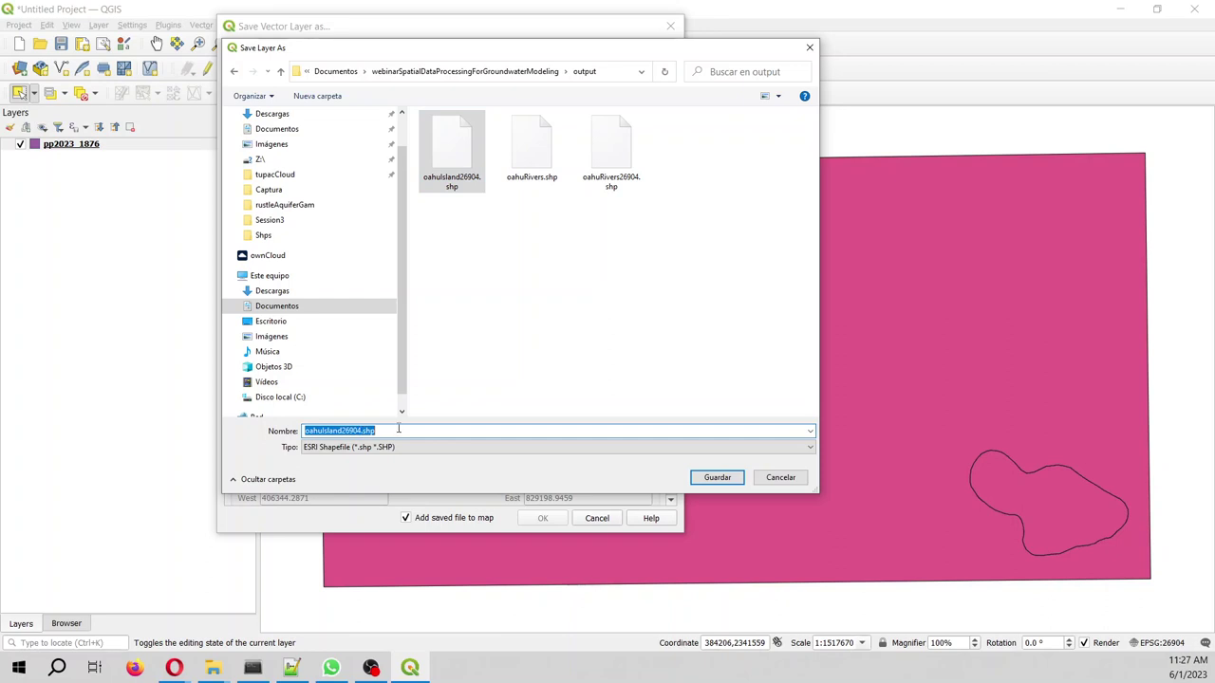
left_click(360, 431)
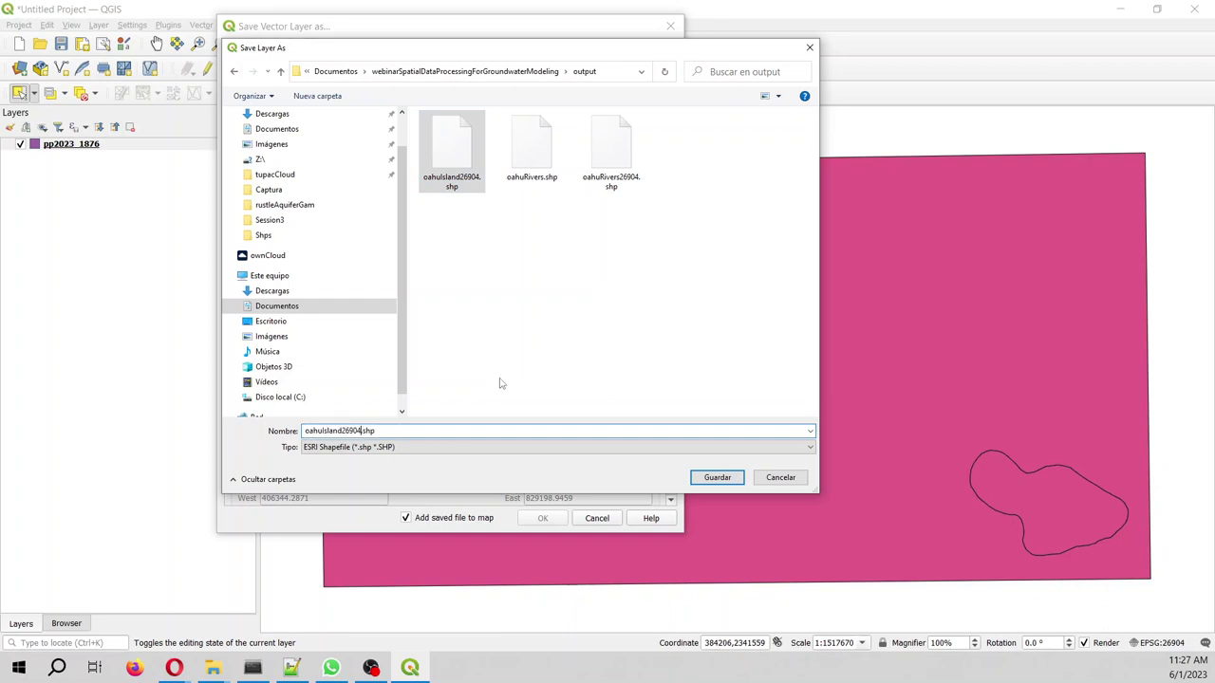
type("_v2")
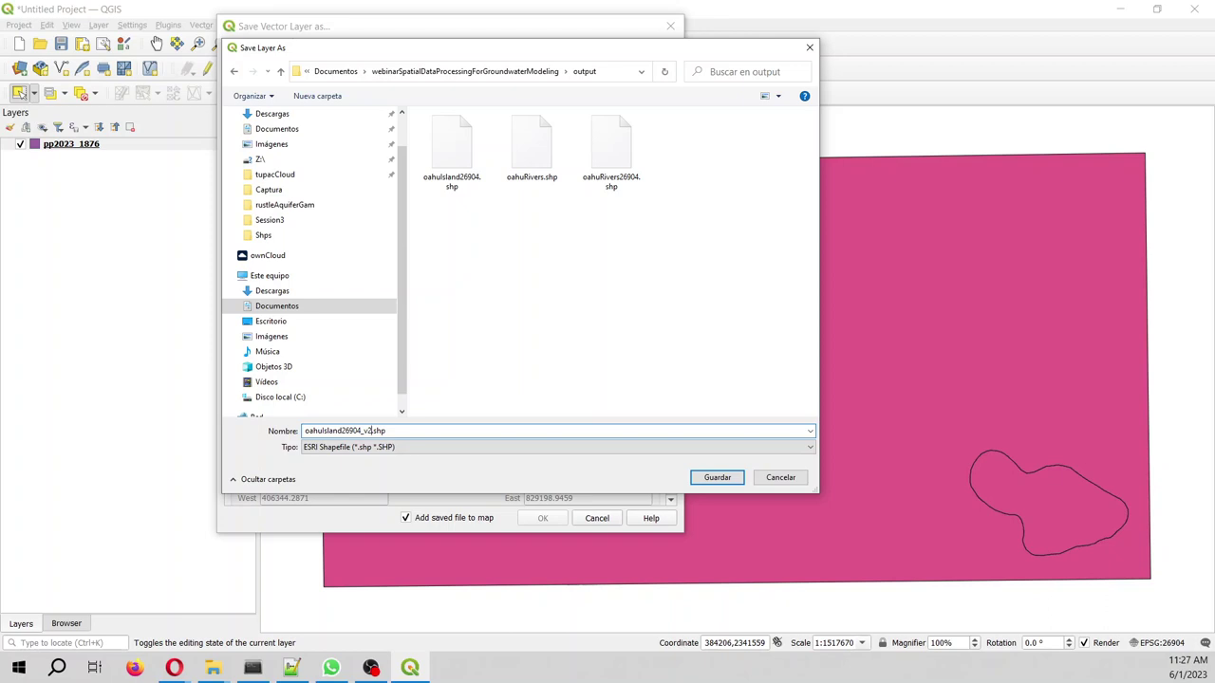
- Confirm oahuIsland26904_v2.shp as the output file and run the Save Vector Layer As export
left_click_drag(408, 431, 316, 432)
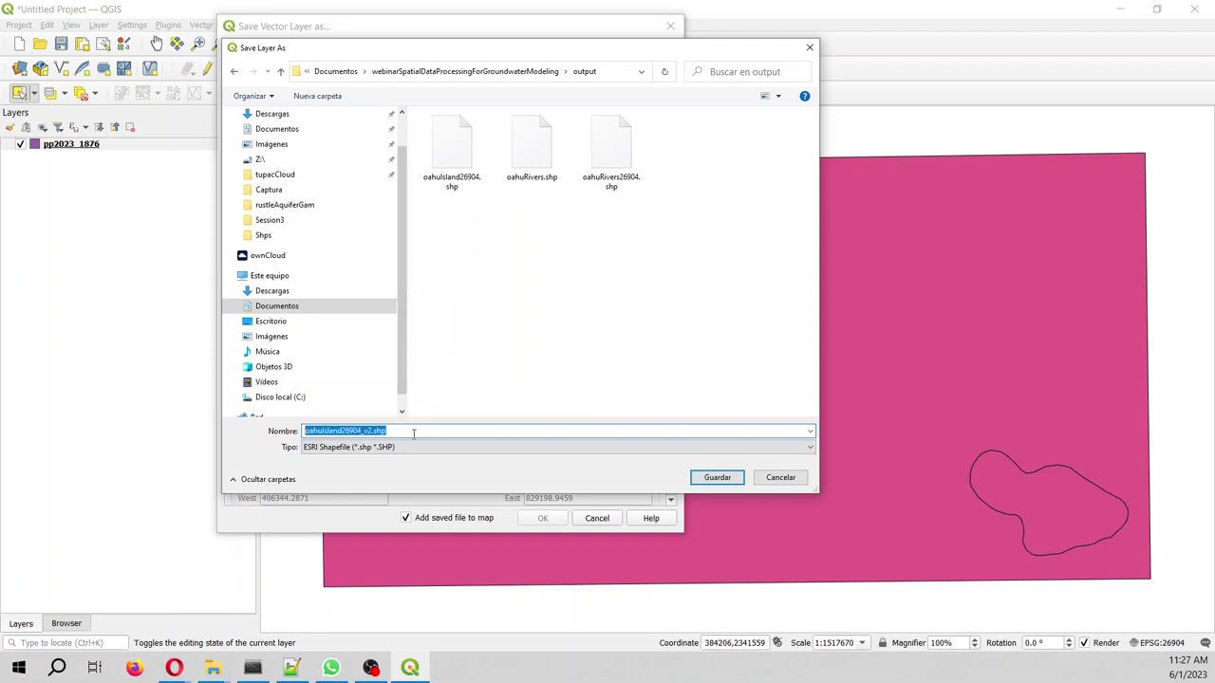
left_click(173, 667)
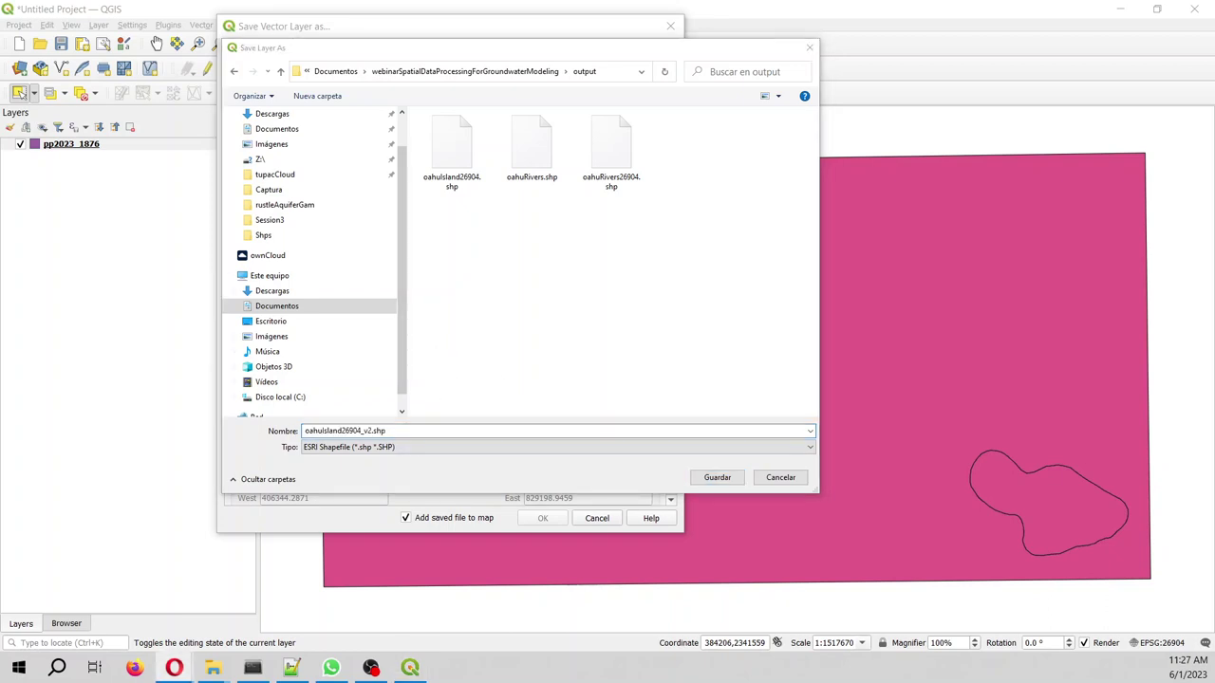
left_click(717, 477)
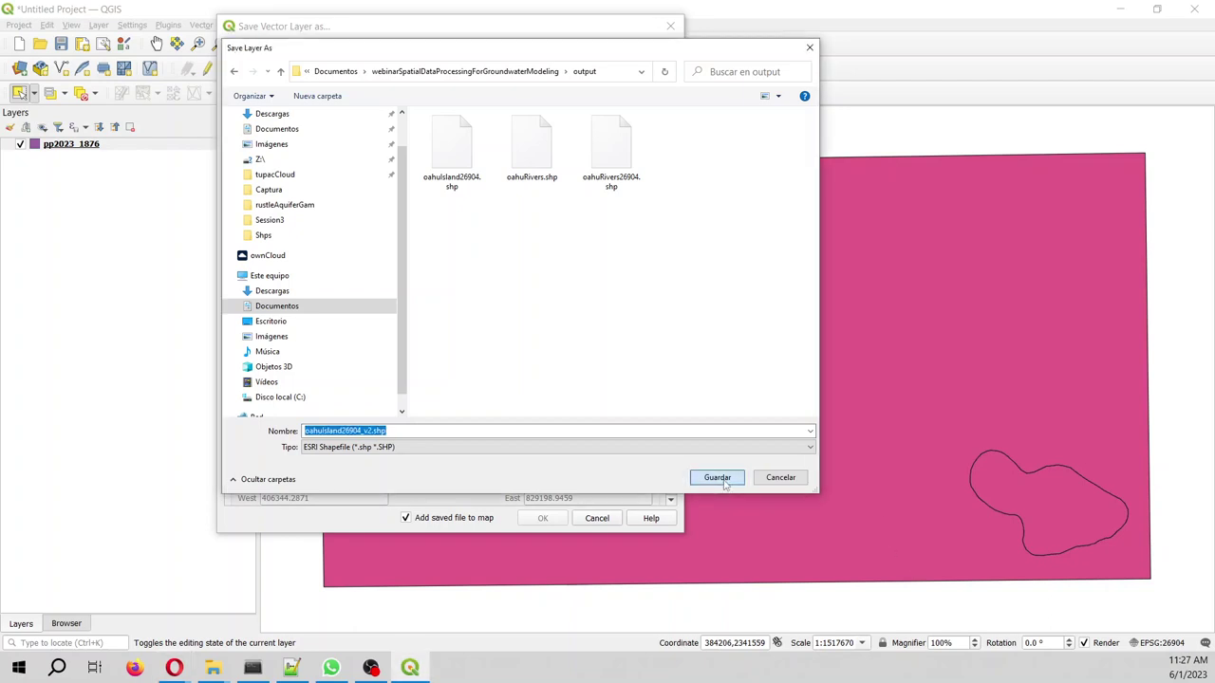
left_click(542, 519)
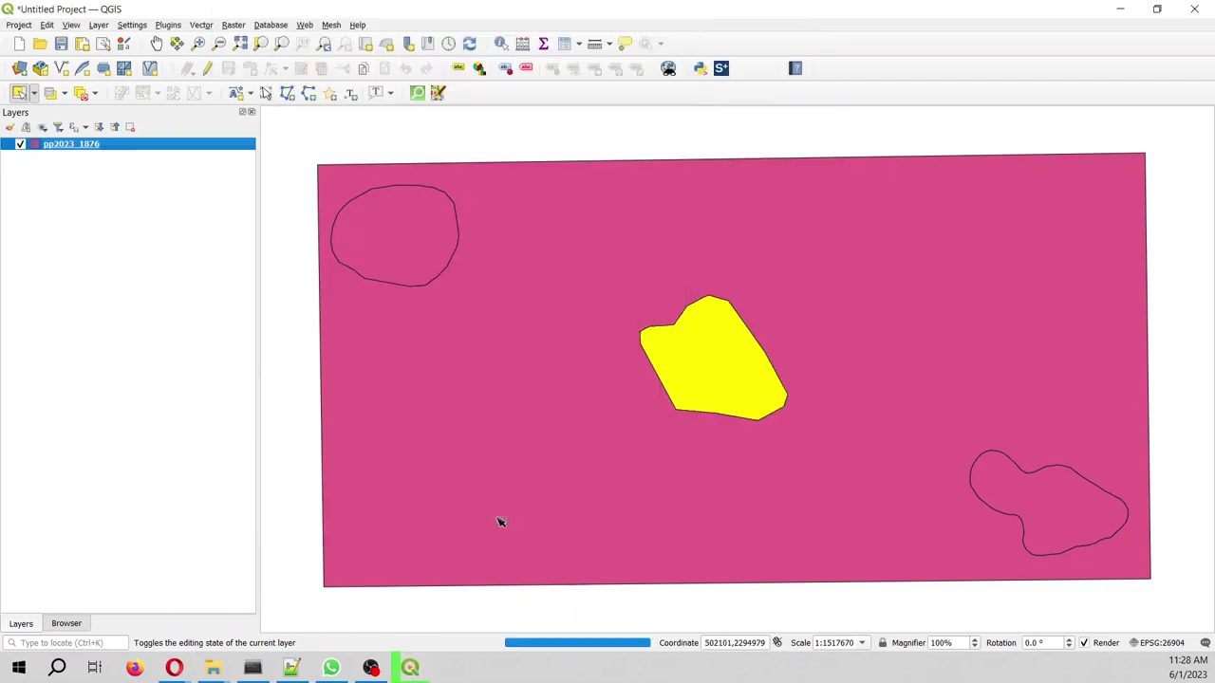
- Hide the pp2023_1876 layer and minimize the QGIS window
left_click(20, 157)
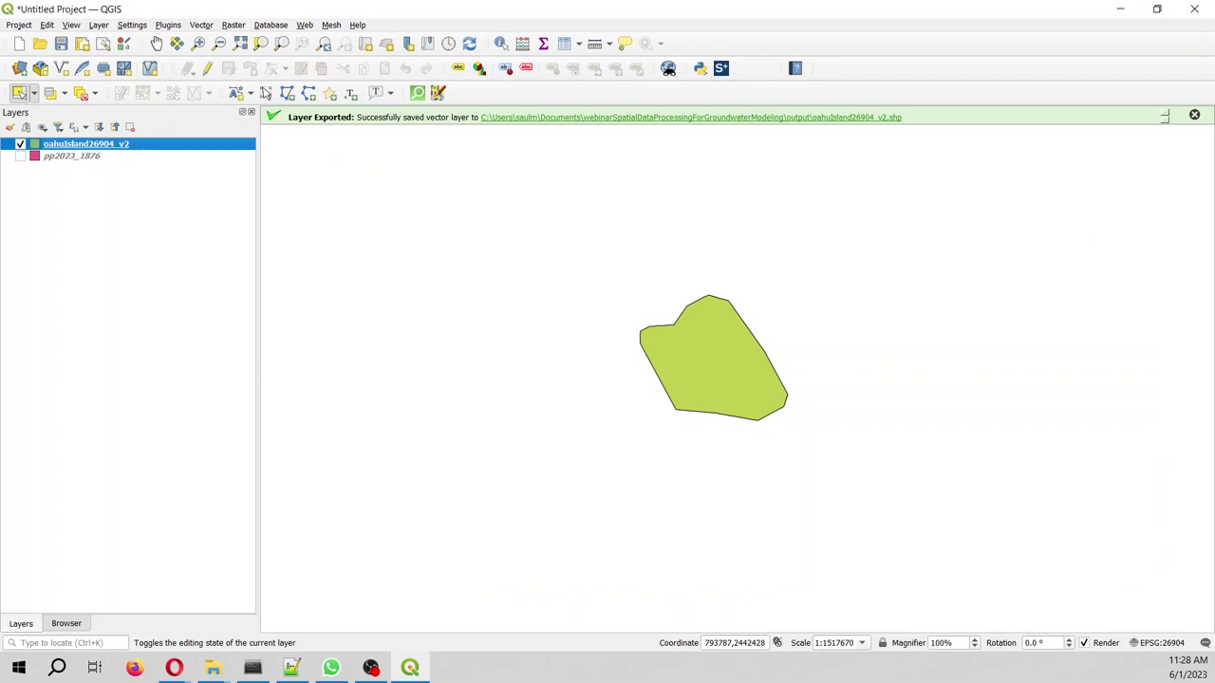
key("alt+Tab")
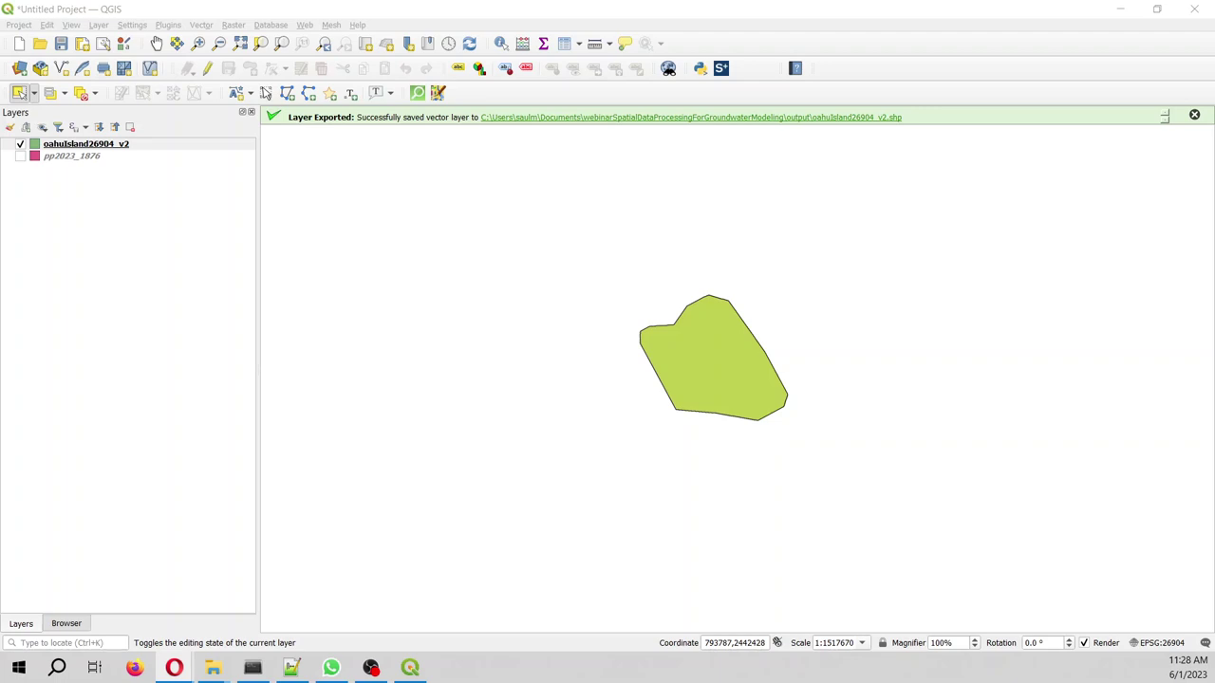
key("alt+Tab")
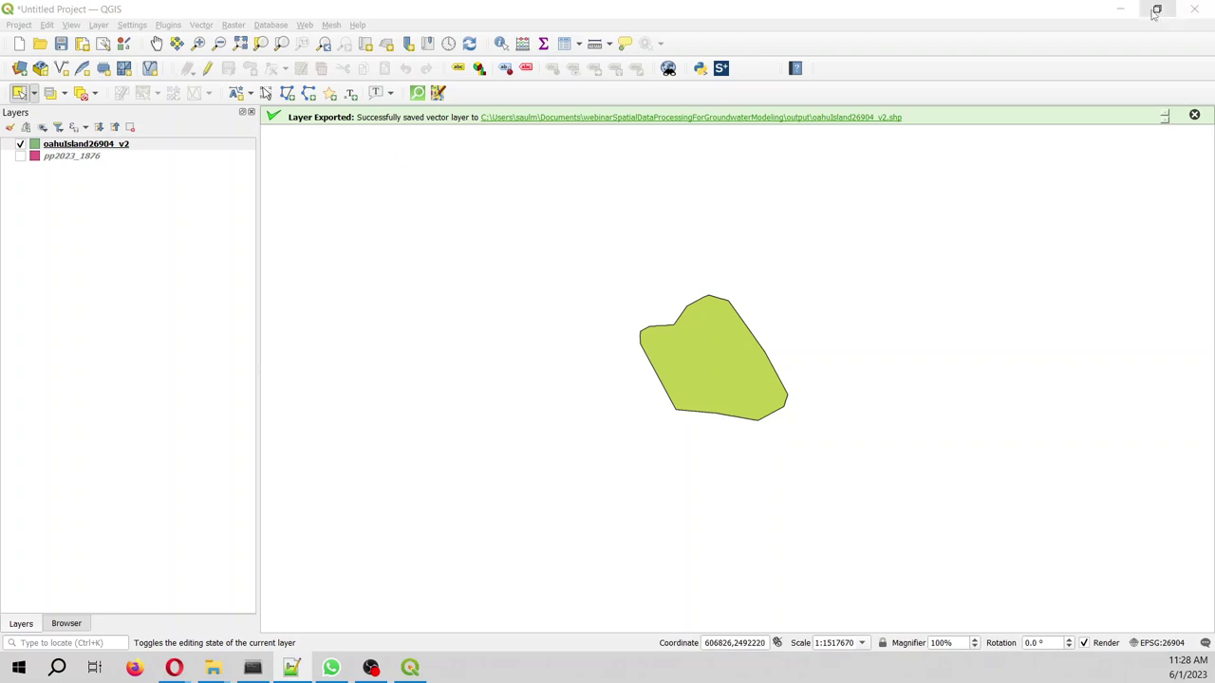
left_click(1121, 9)
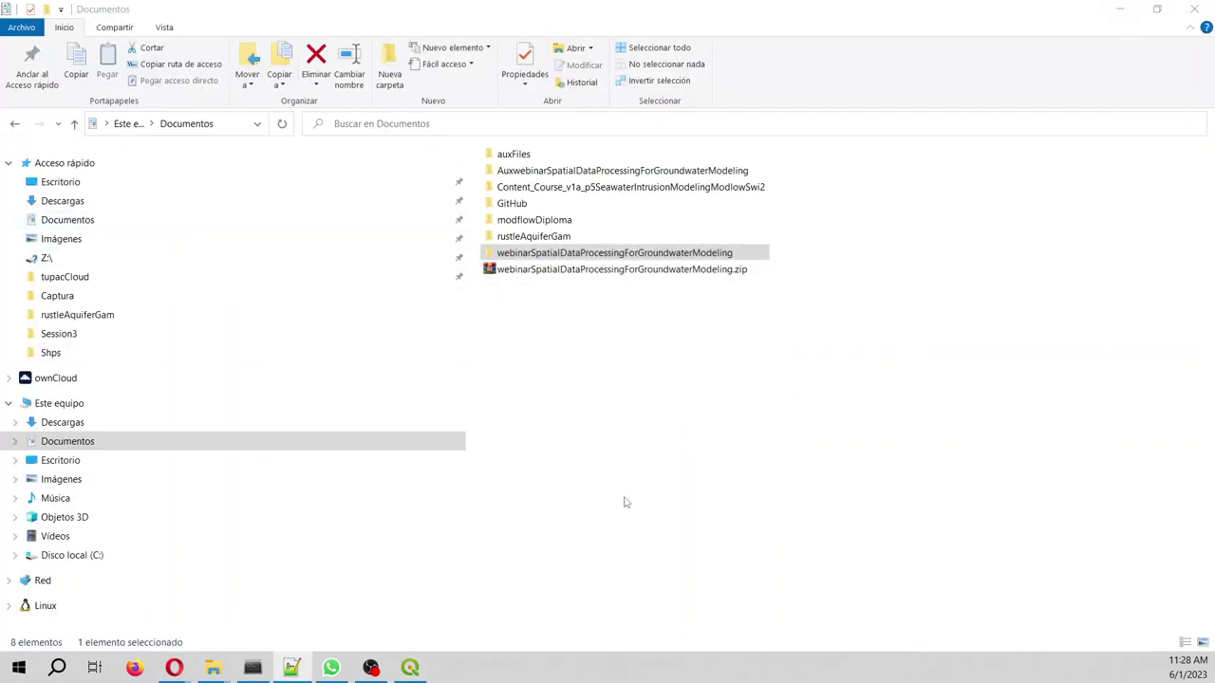
- Open the webinarSpatialDataProcessingForGroundwaterModeling output folder in File Explorer
left_click(520, 254)
double_click(520, 254)
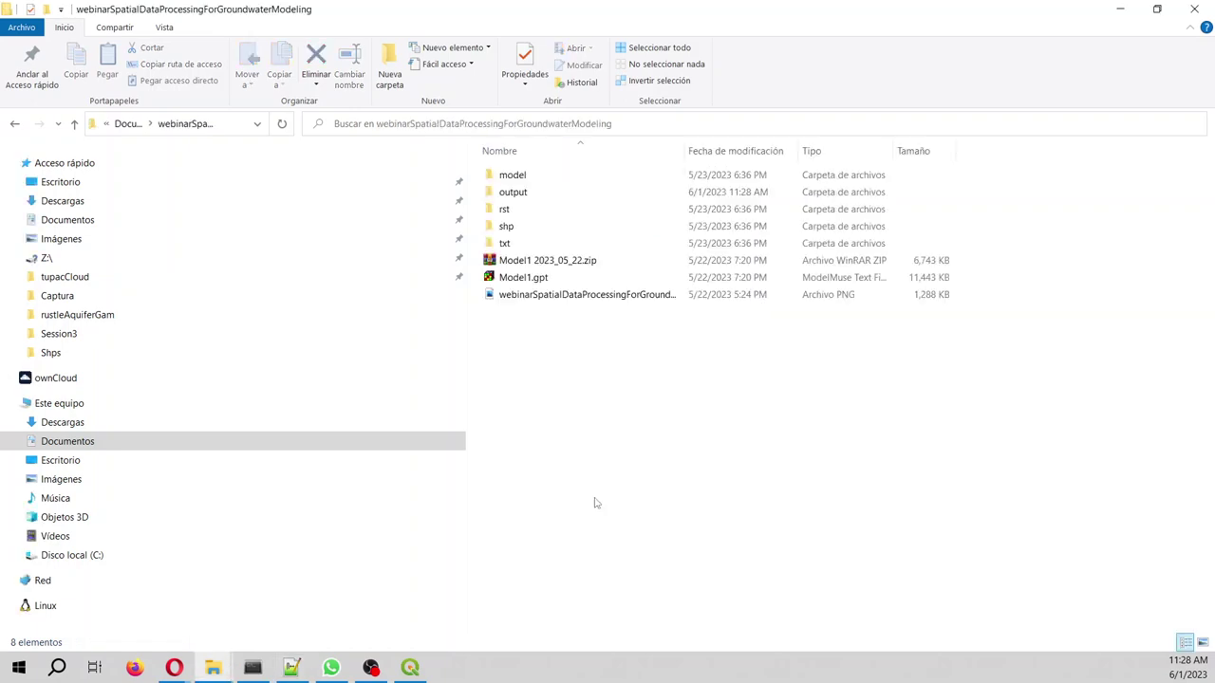
double_click(518, 193)
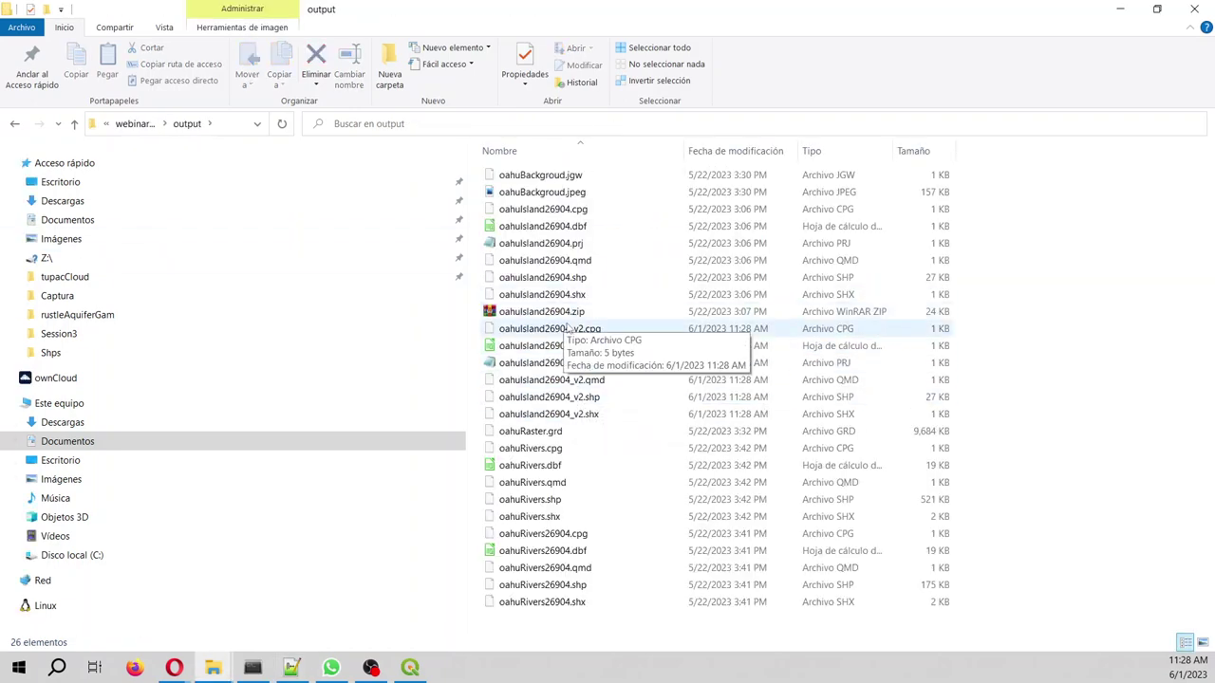
- Add the six oahuIsland26904_v2 files to a ZIP archive named oahuIsland26904_v2.zip
left_click(560, 329)
left_click(590, 414, "shift")
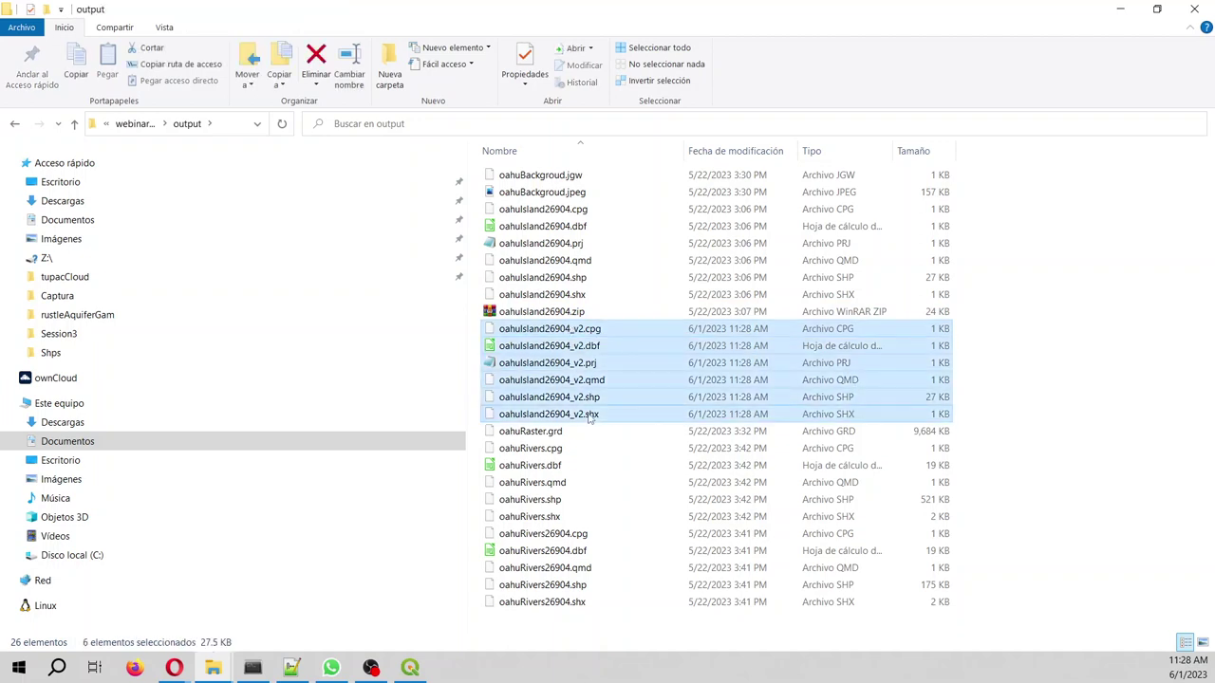
right_click(615, 389)
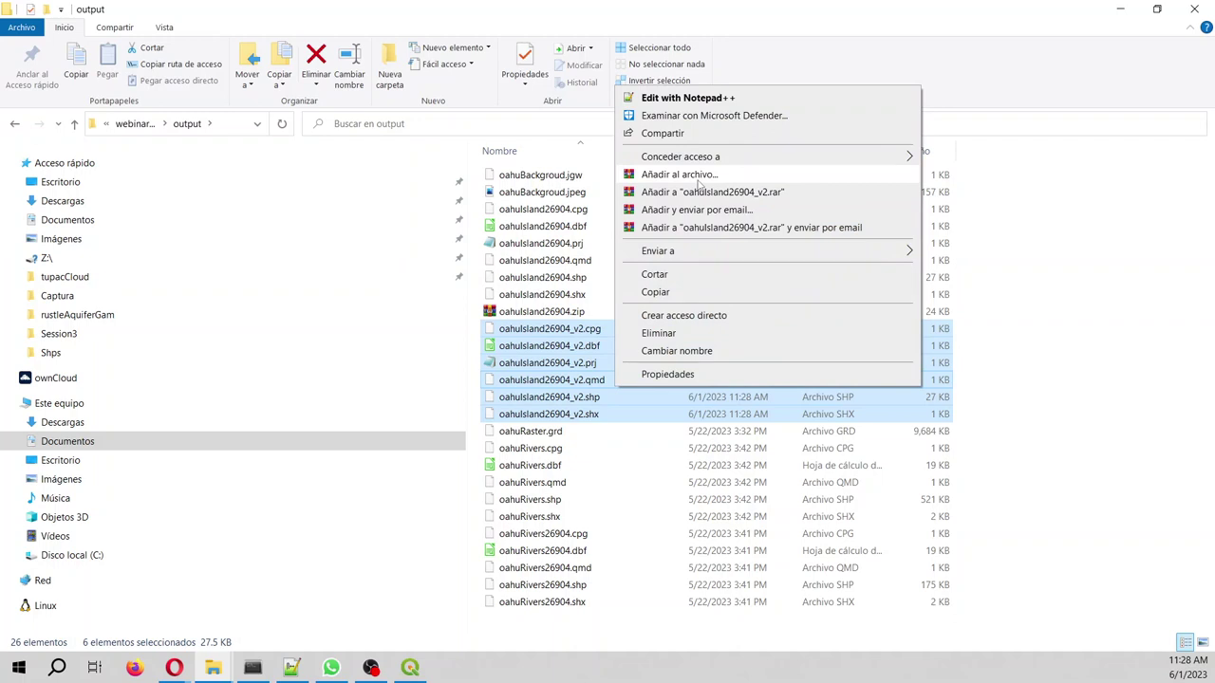
left_click(698, 174)
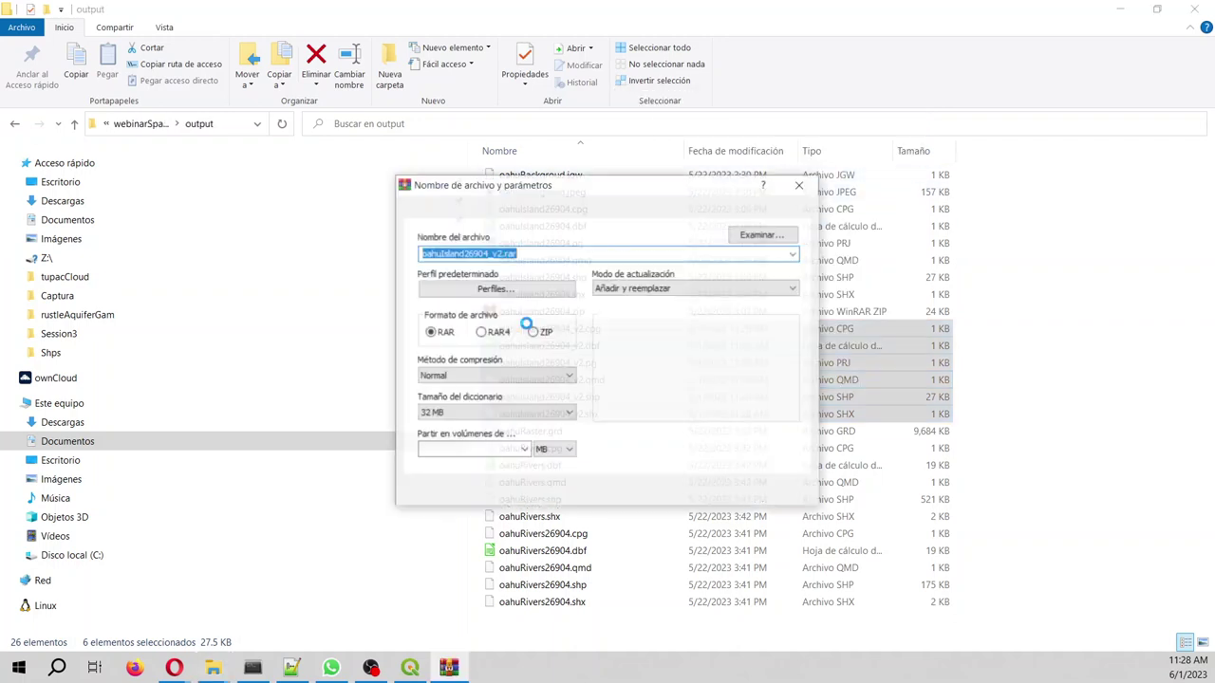
left_click(546, 333)
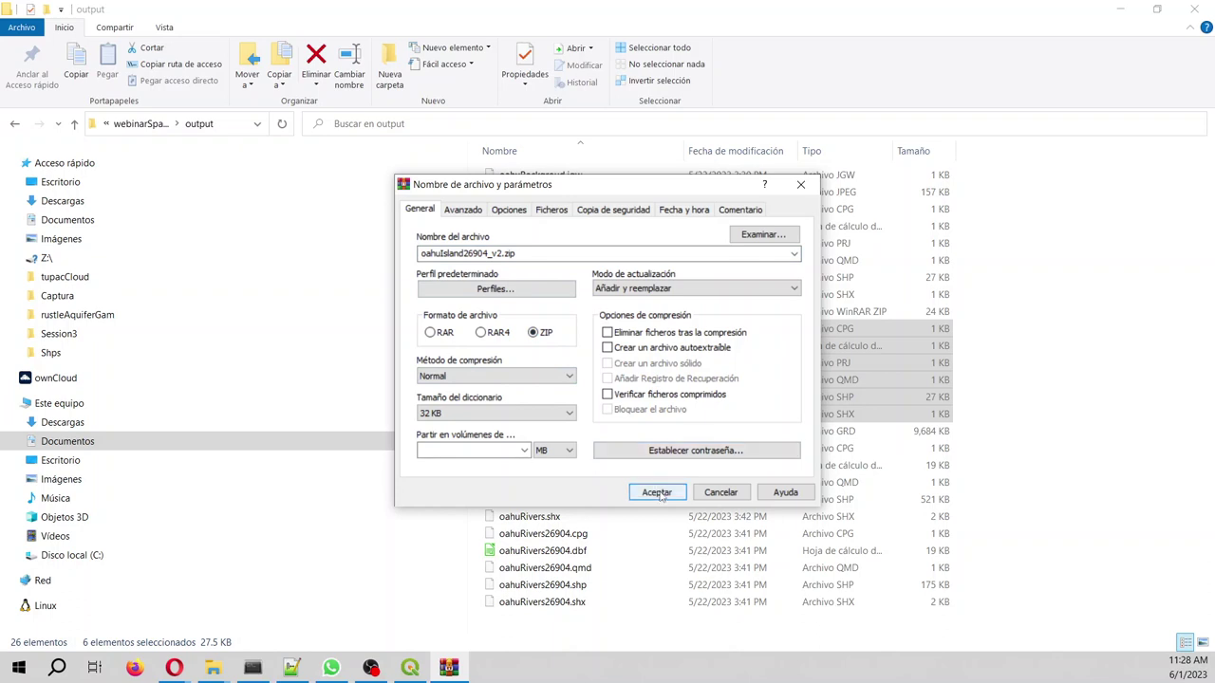
left_click(657, 492)
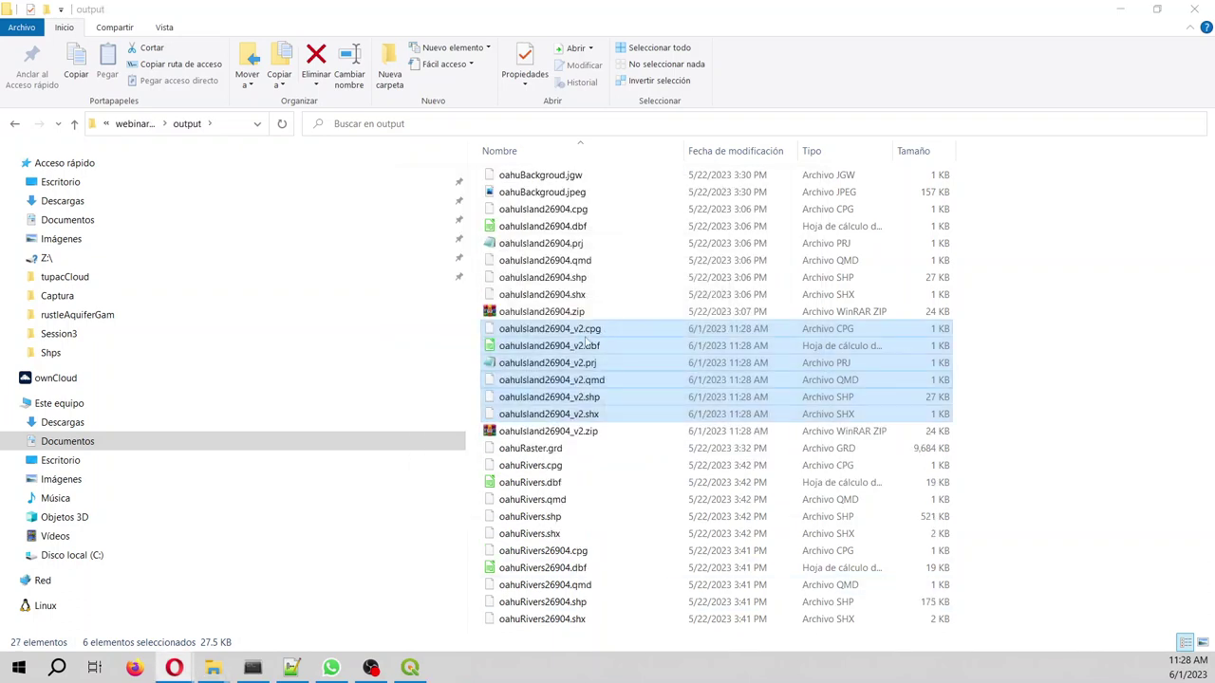
- Select oahuIsland26904_v2.zip, then switch to Opera's Files - ownCloud page
left_click(533, 434)
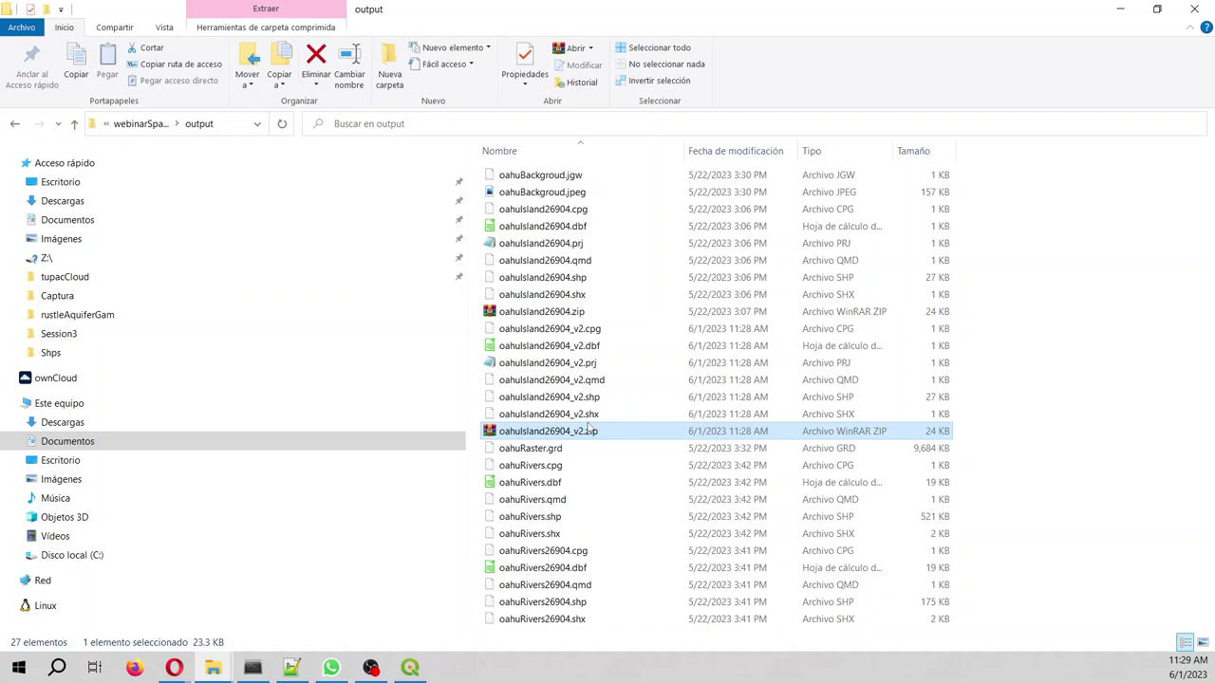
left_click(173, 669)
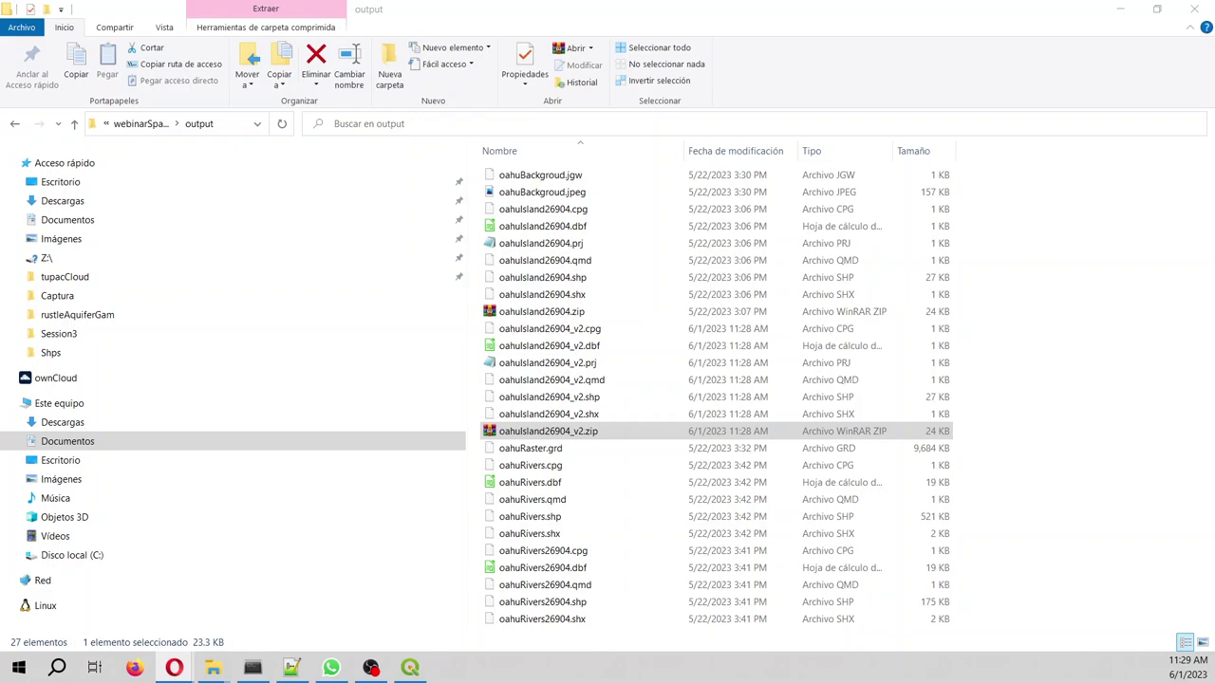
mouse_move(173, 667)
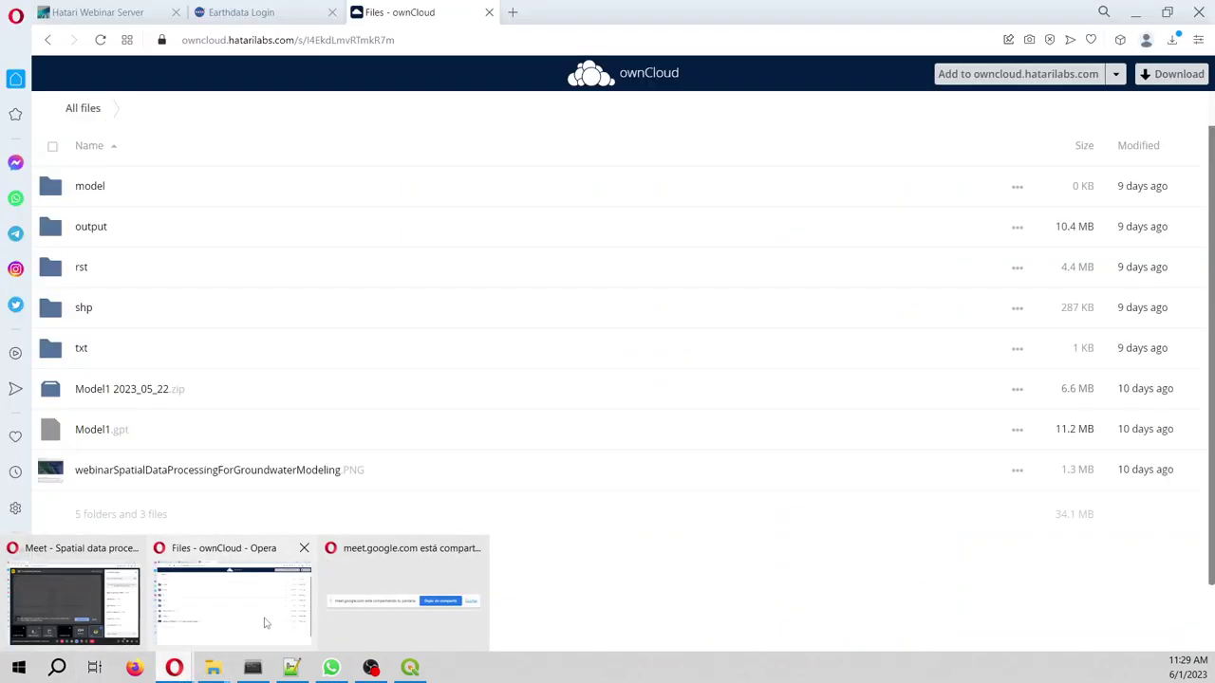
- On the Earthdata Login page, try signing in with the account username and password
left_click(232, 603)
left_click(237, 12)
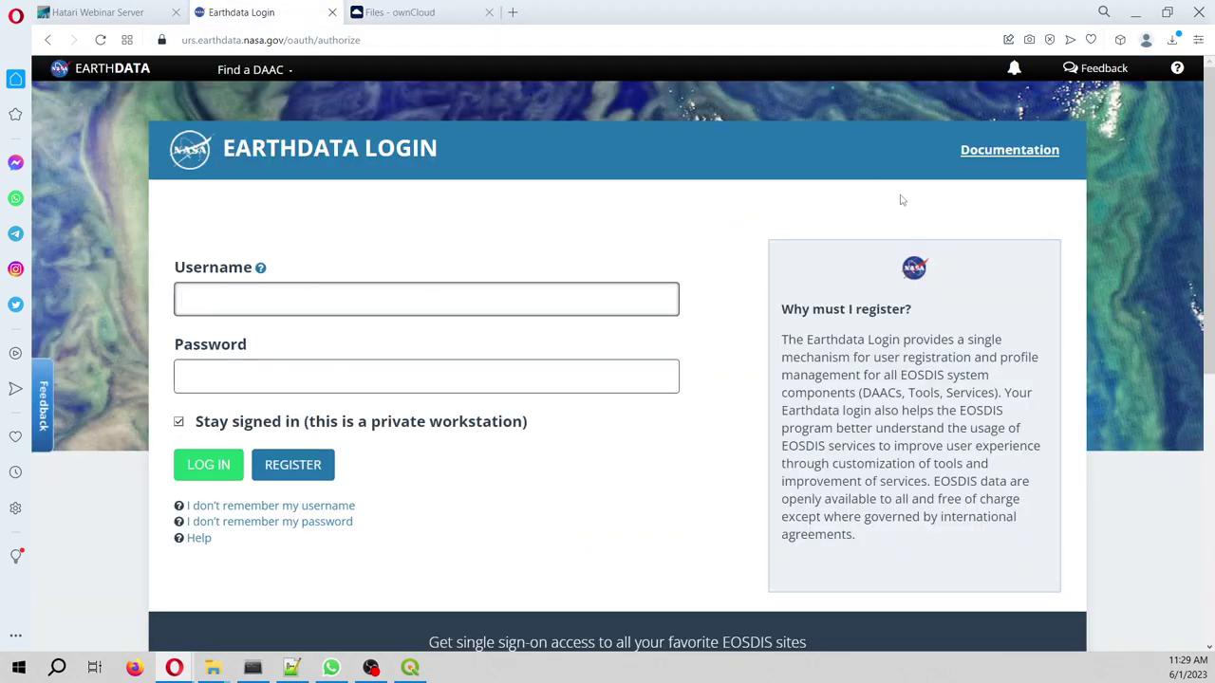
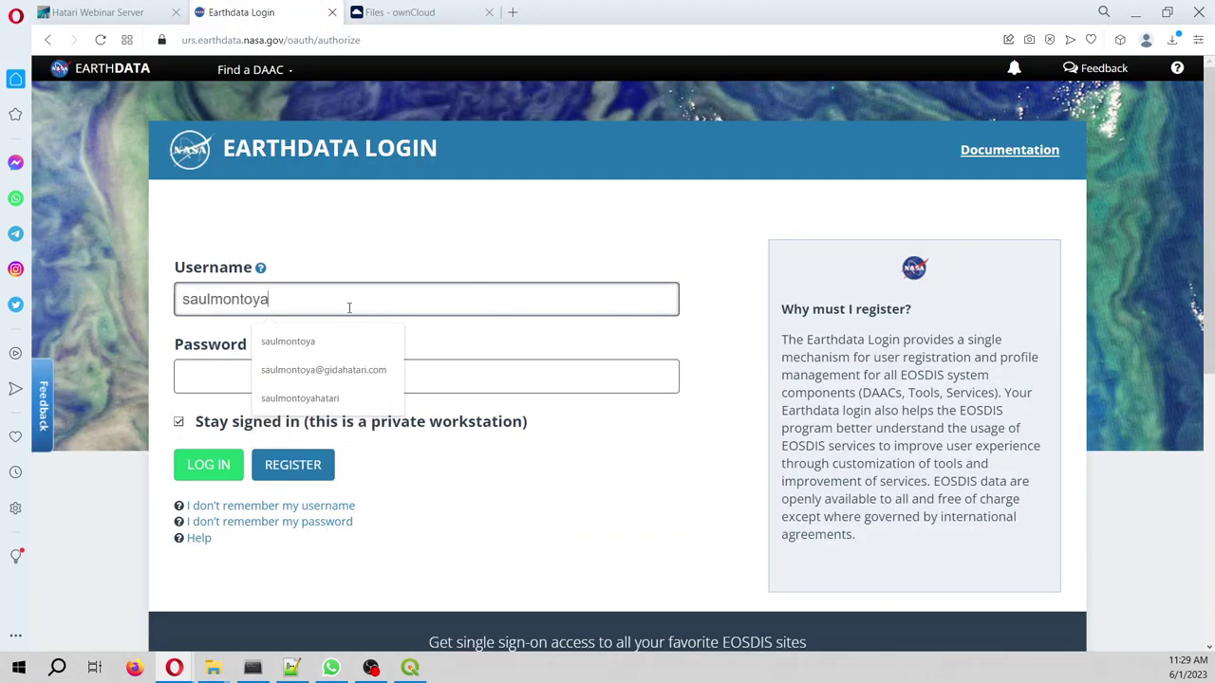
key("Tab")
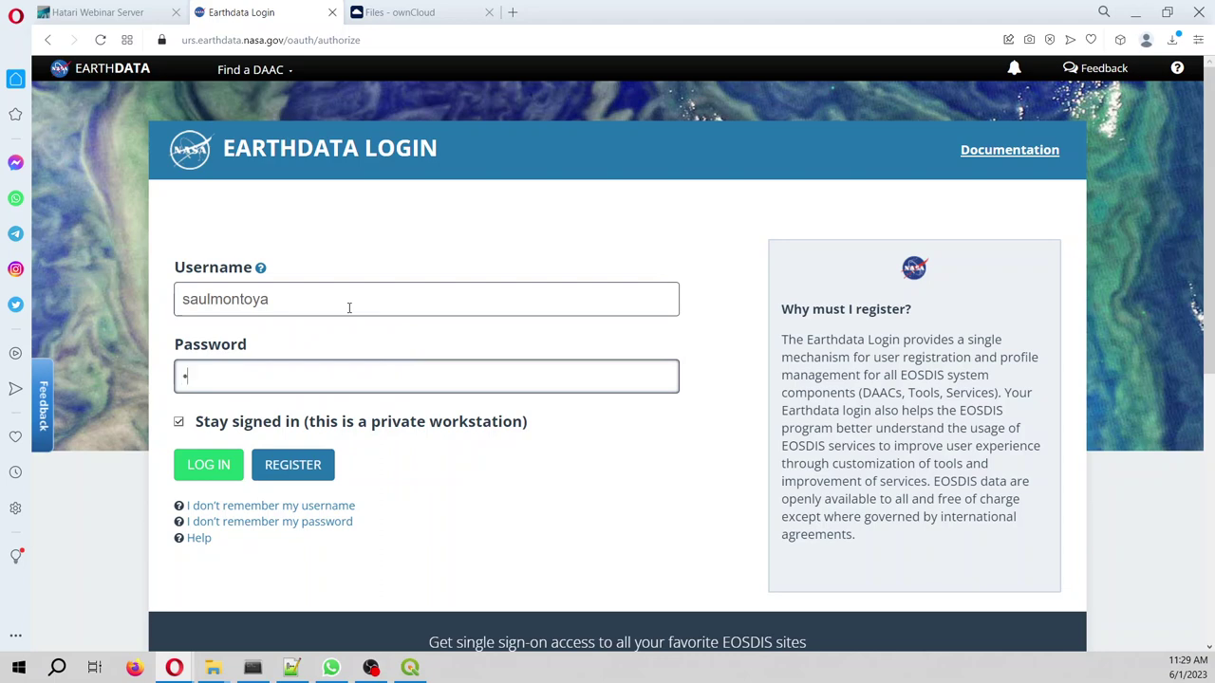
type("••••••••••")
key("Return")
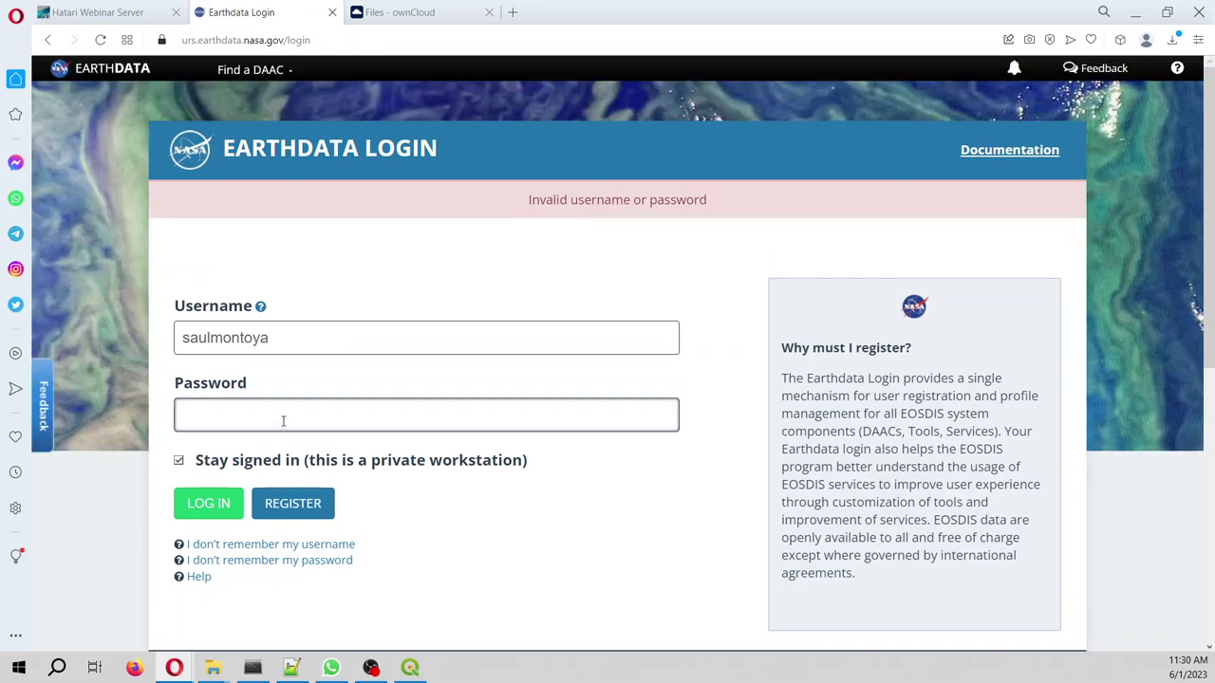
- Retry the Earthdata login several times with other passwords
type("•••••••••")
key("Return")
type("••••••••••")
key("Return")
type("•••••••••")
key("Return")
type("••••••••••")
key("Return")
- Start a password reset using the account's saved e-mail address and begin the reCAPTCHA check
left_click(318, 561)
left_click(317, 348)
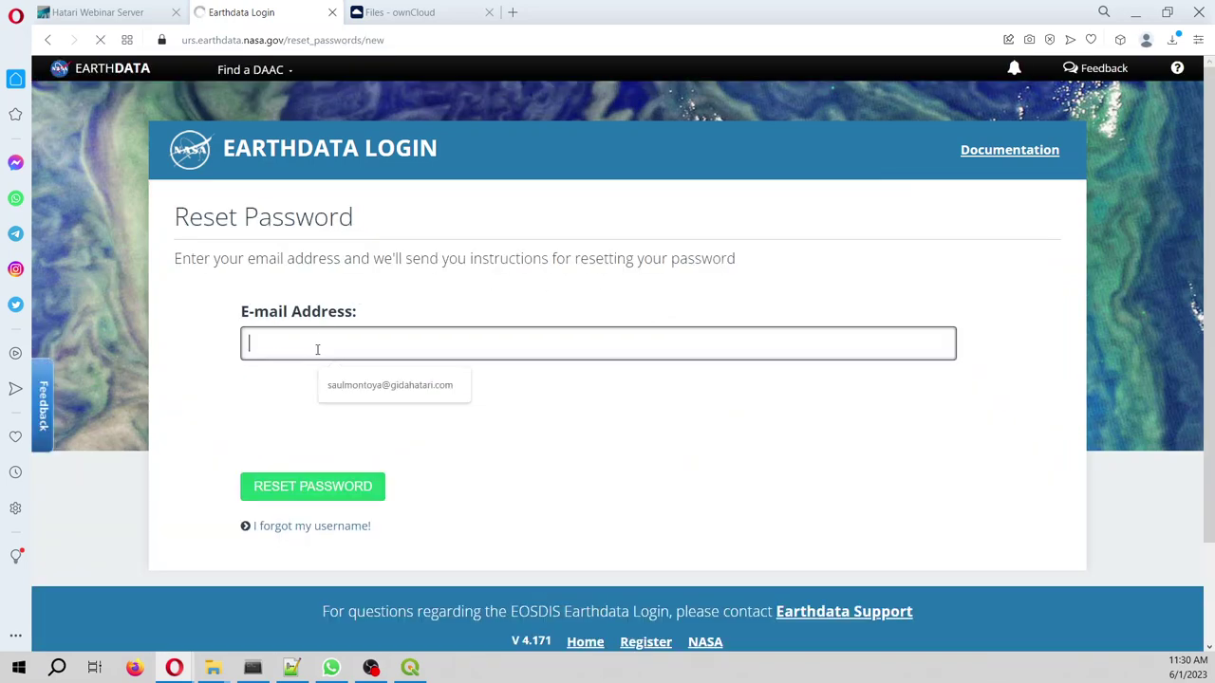
left_click(351, 386)
left_click(261, 415)
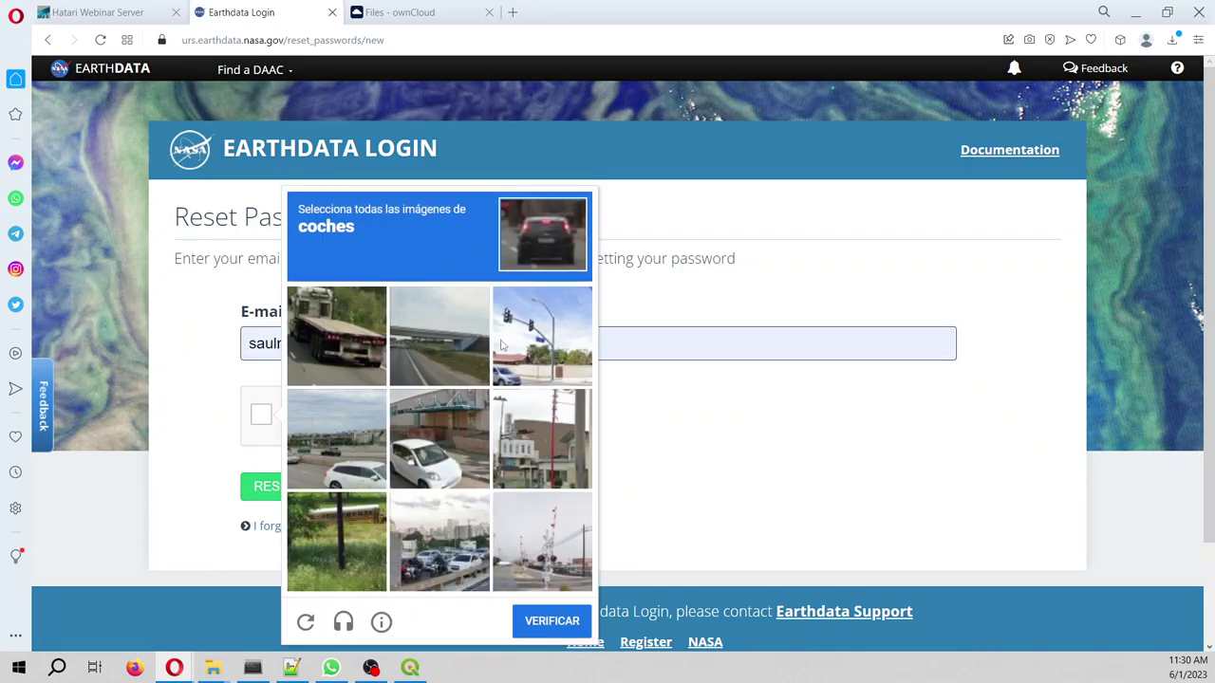
- Pick the car images in the reCAPTCHA, send the reset e-mail, and close the tab
left_click(323, 343)
left_click(324, 344)
left_click(542, 336)
left_click(444, 437)
left_click(342, 439)
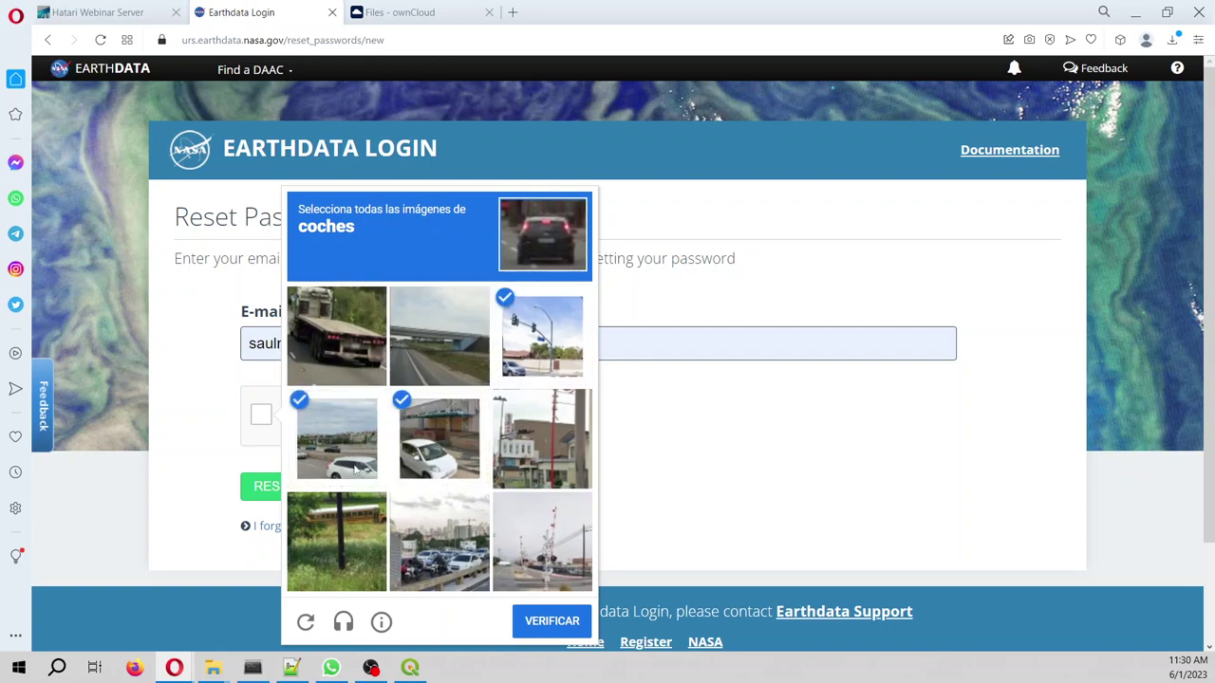
left_click(411, 538)
left_click(569, 622)
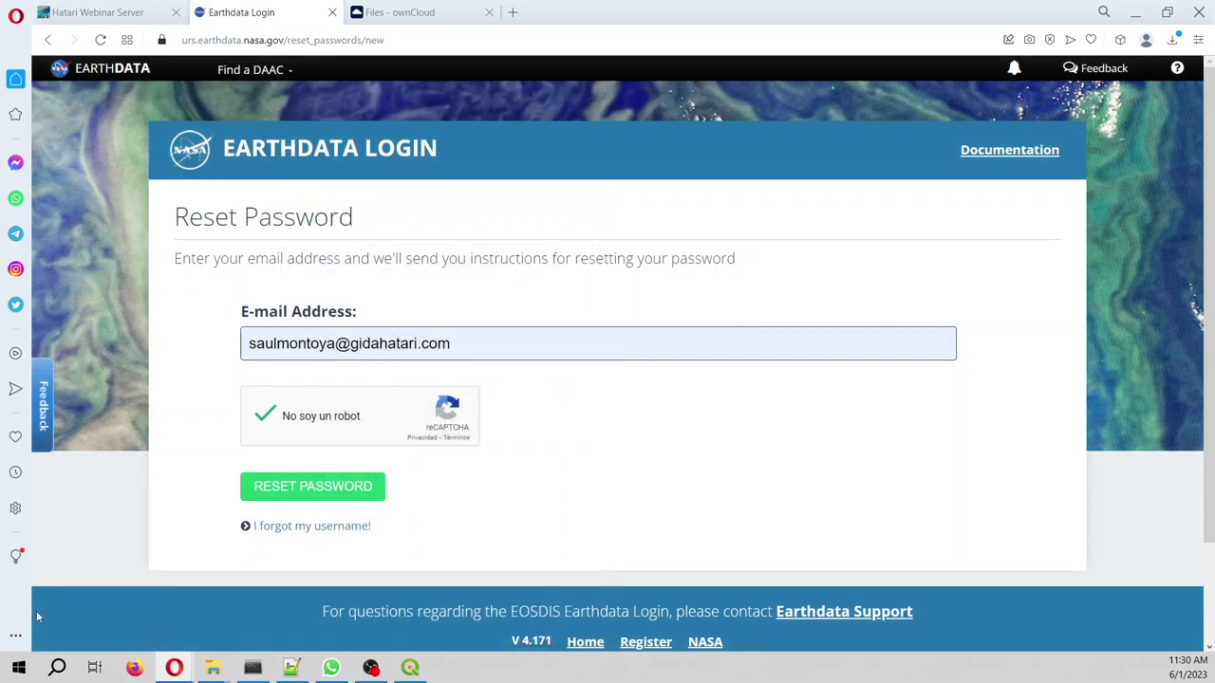
left_click(310, 487)
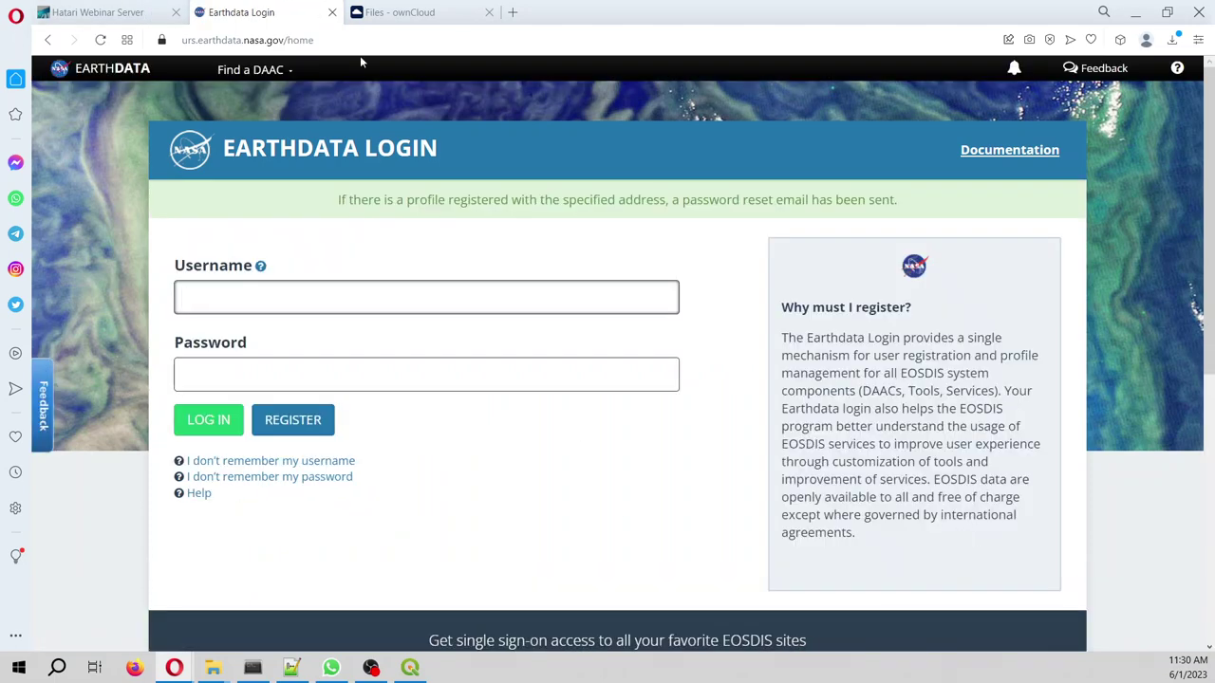
key("ctrl+w")
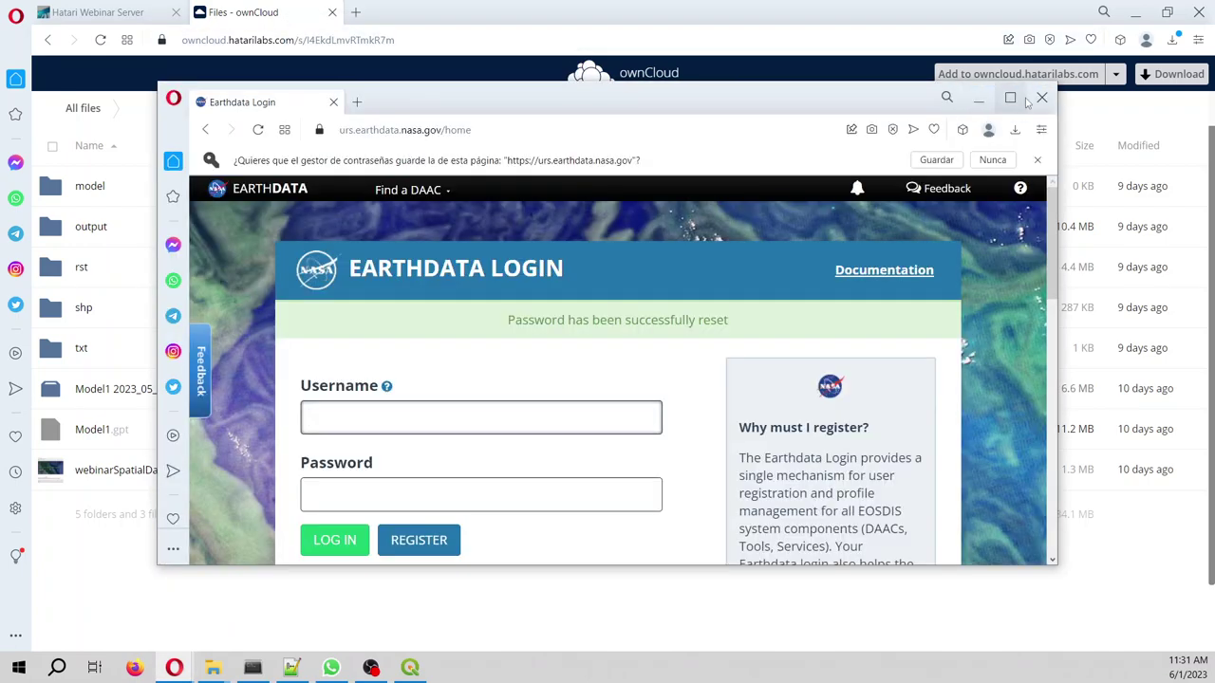
- Maximize the Earthdata Login window and sign in with the username and new password
left_click(1010, 96)
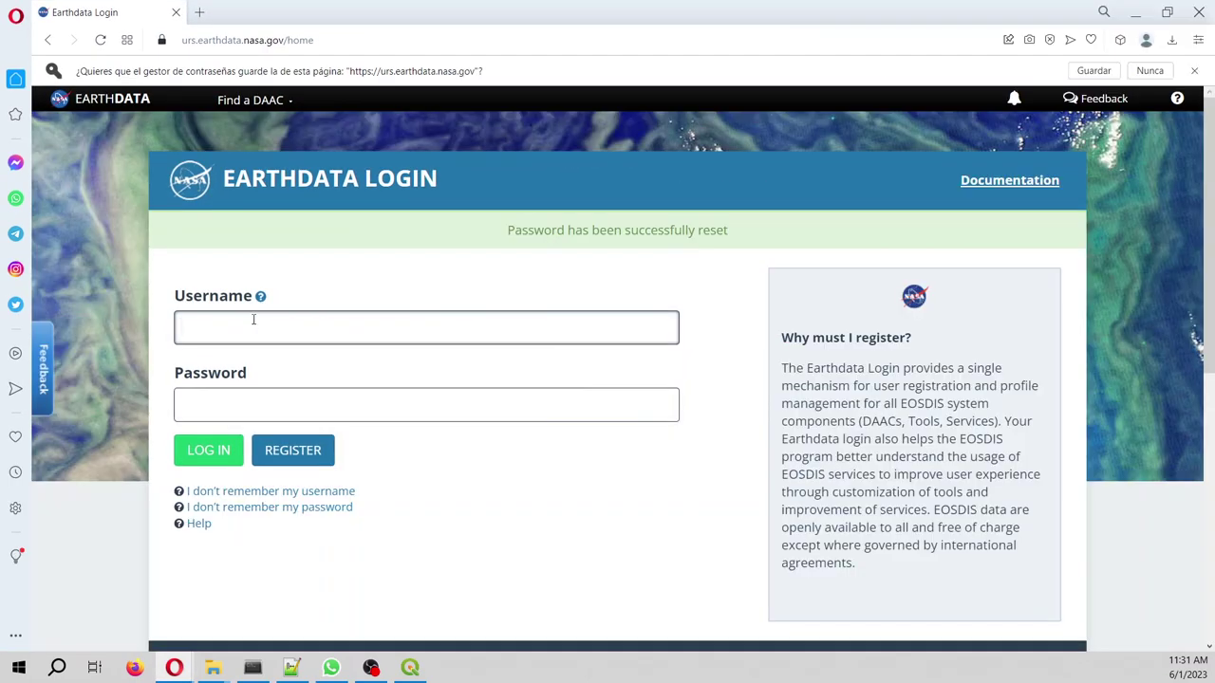
key("Tab")
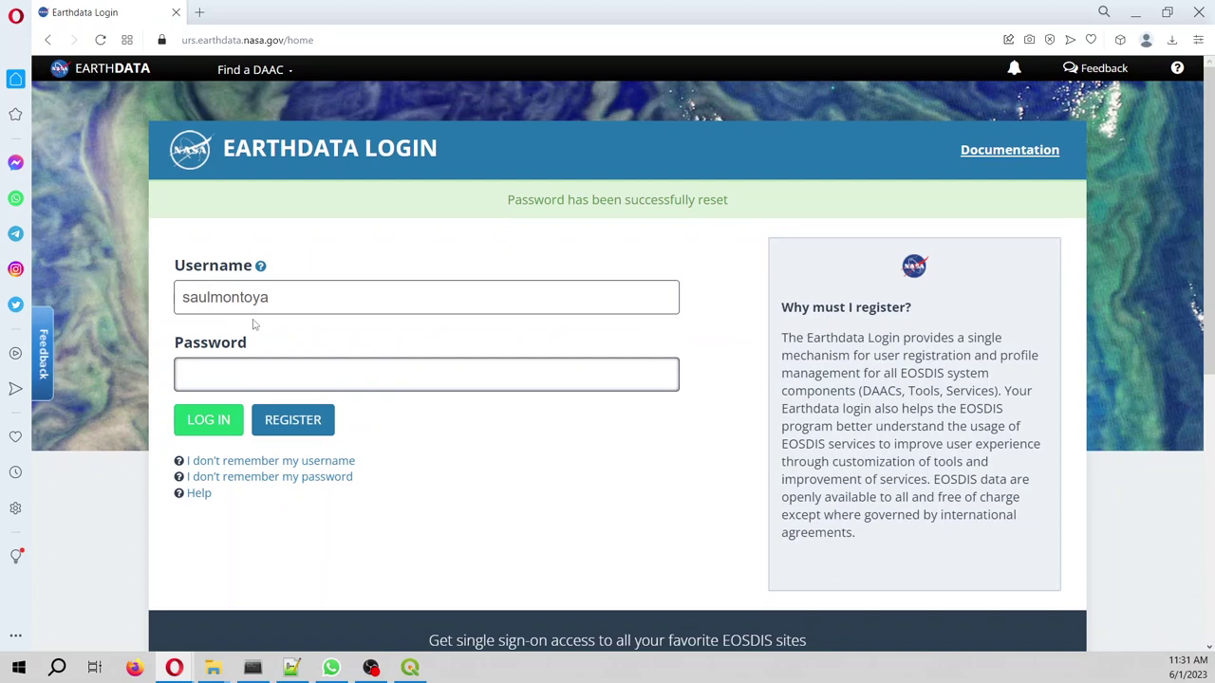
type("••")
key("Return")
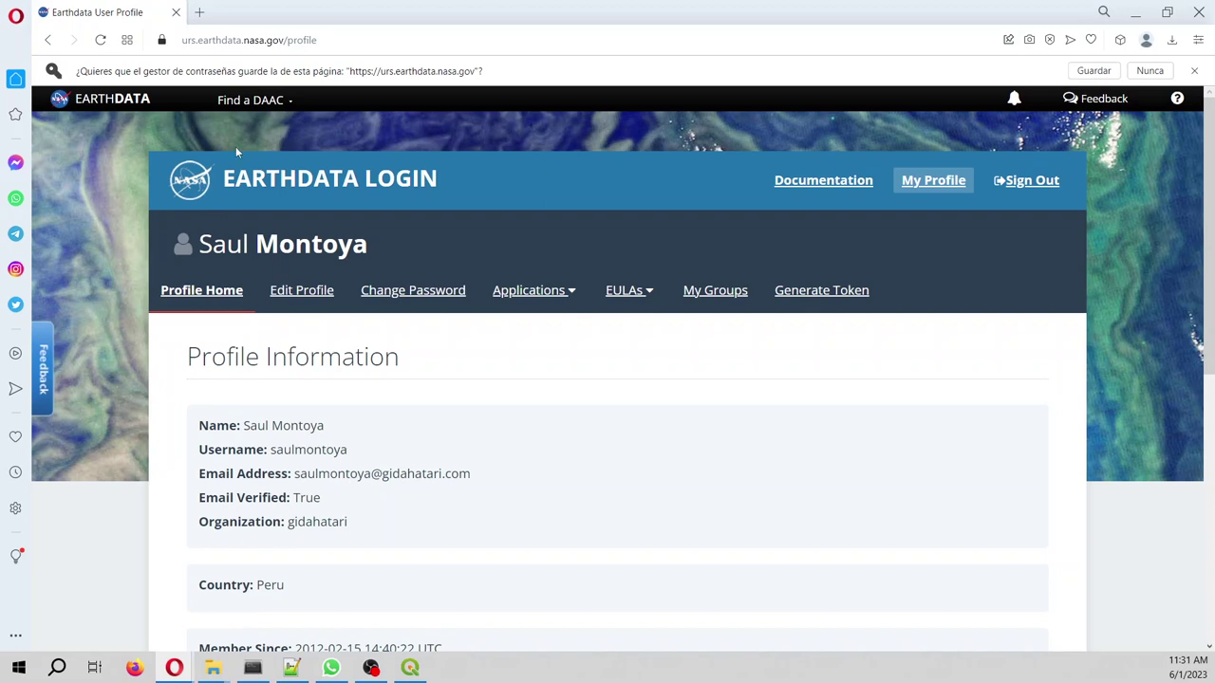
left_click(348, 32)
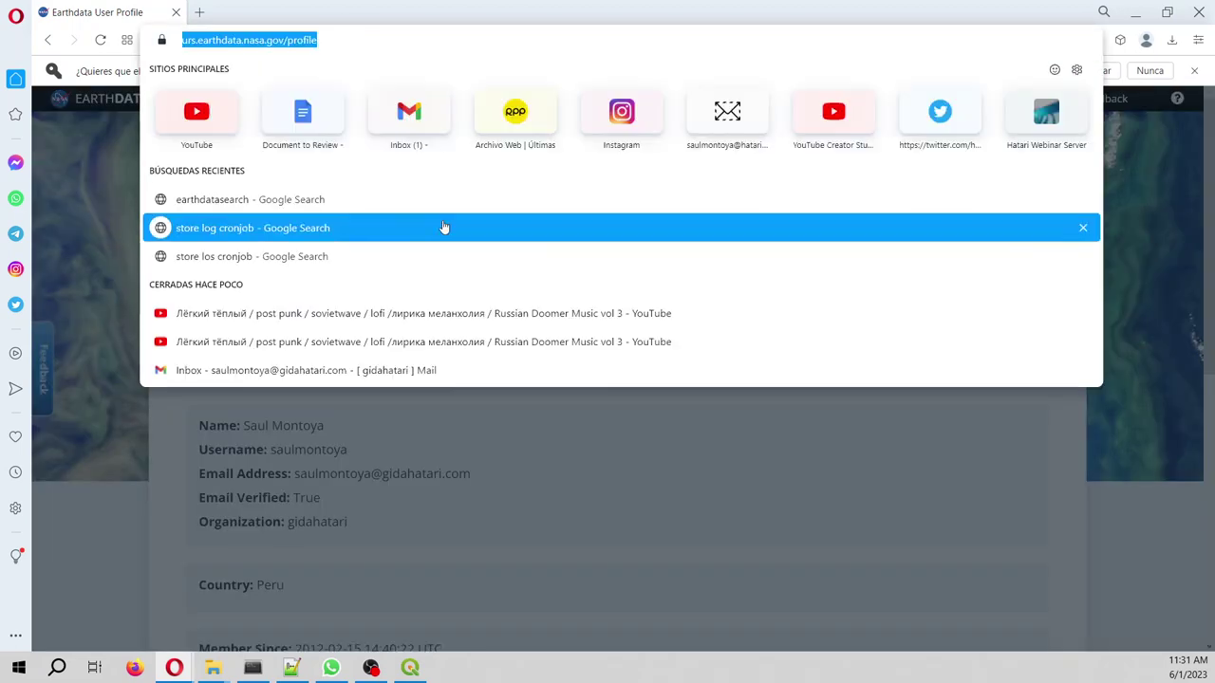
- Search the web for earthdatasearch to reach search.earthdata.nasa.gov
type("earth")
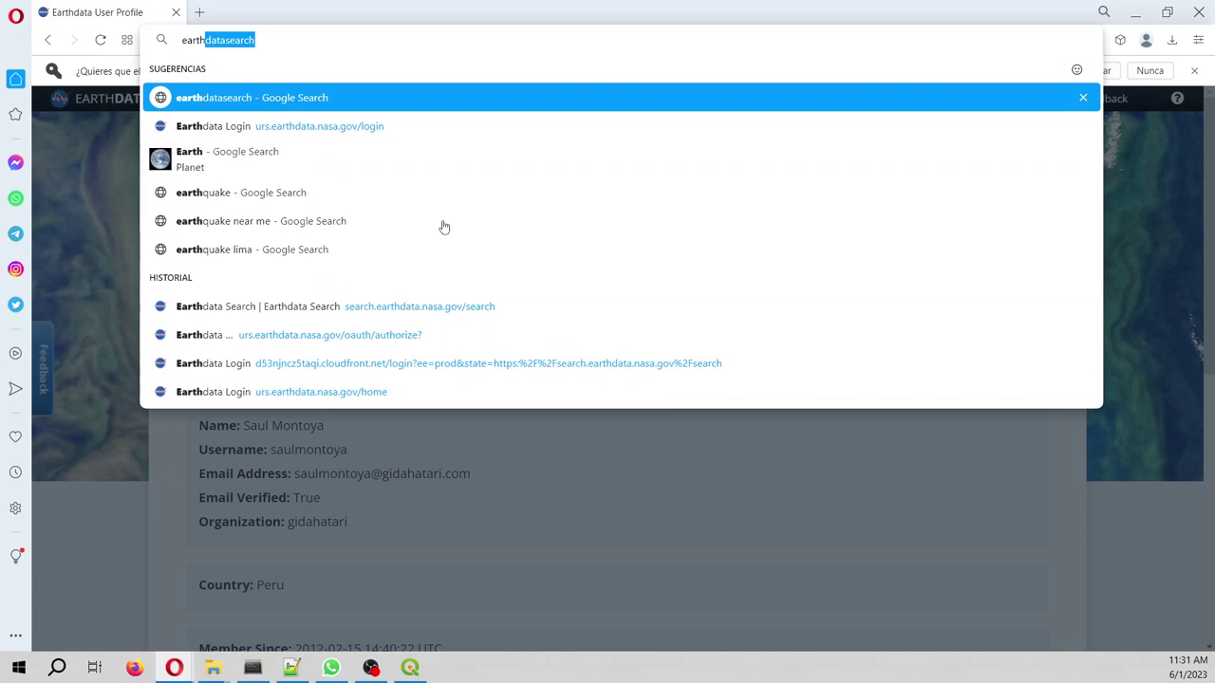
key("Return")
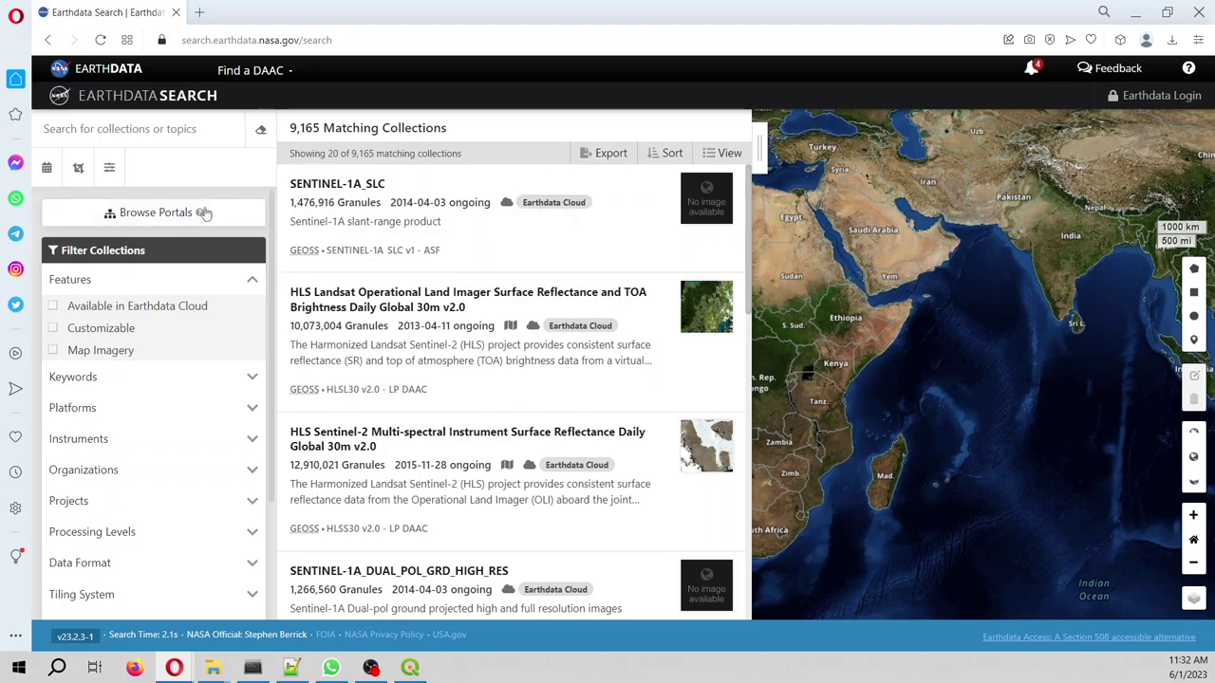
- Upload oahuIsland26904_v2.zip from Documentos > webinarSpatialDataProcessingForGroundwaterModeling > output as the spatial search area
left_click(80, 173)
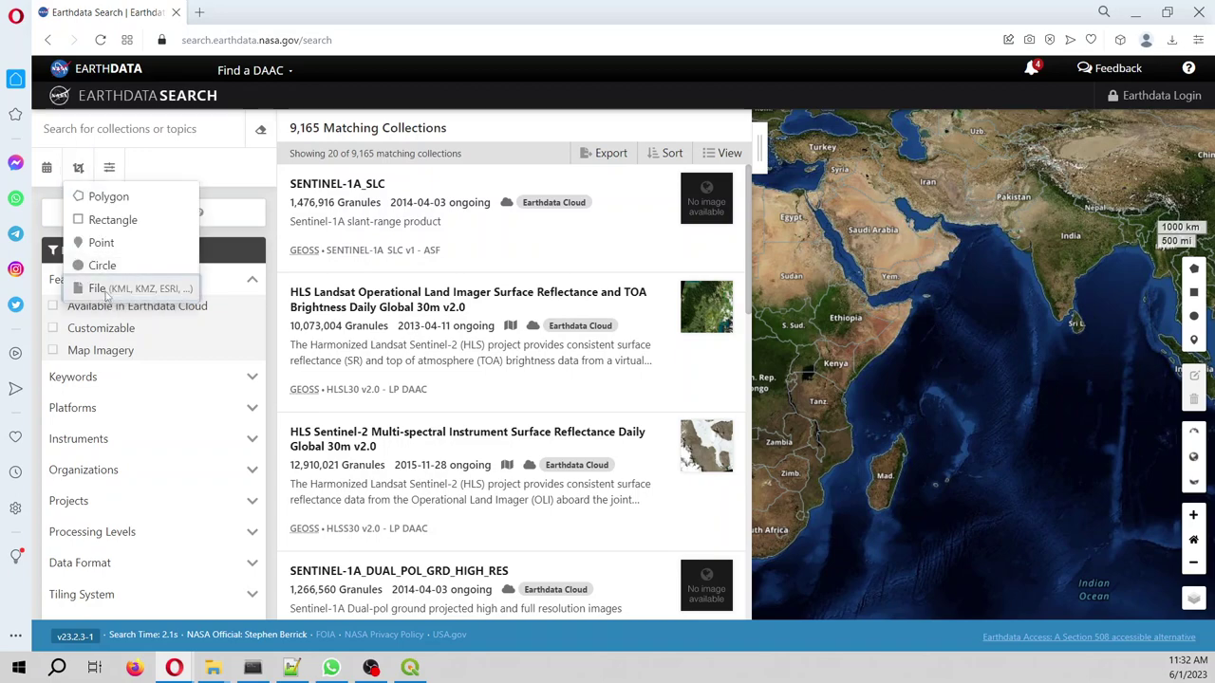
left_click(107, 292)
left_click(484, 484)
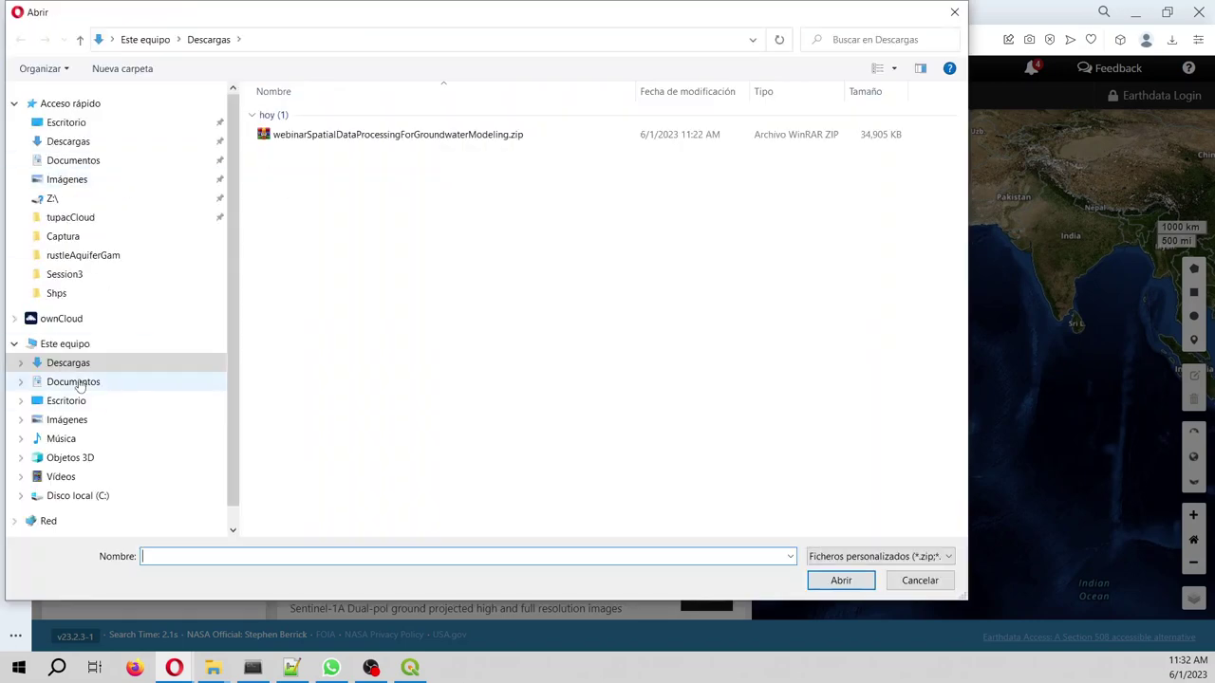
left_click(76, 382)
left_click(384, 152)
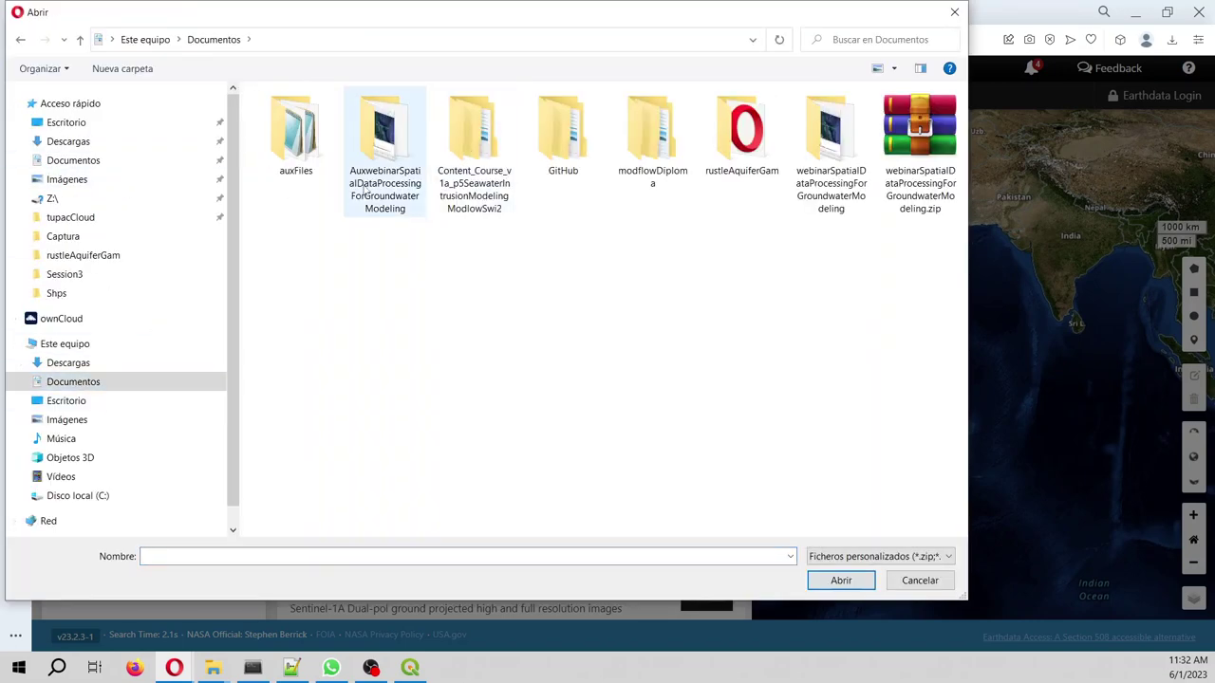
double_click(850, 171)
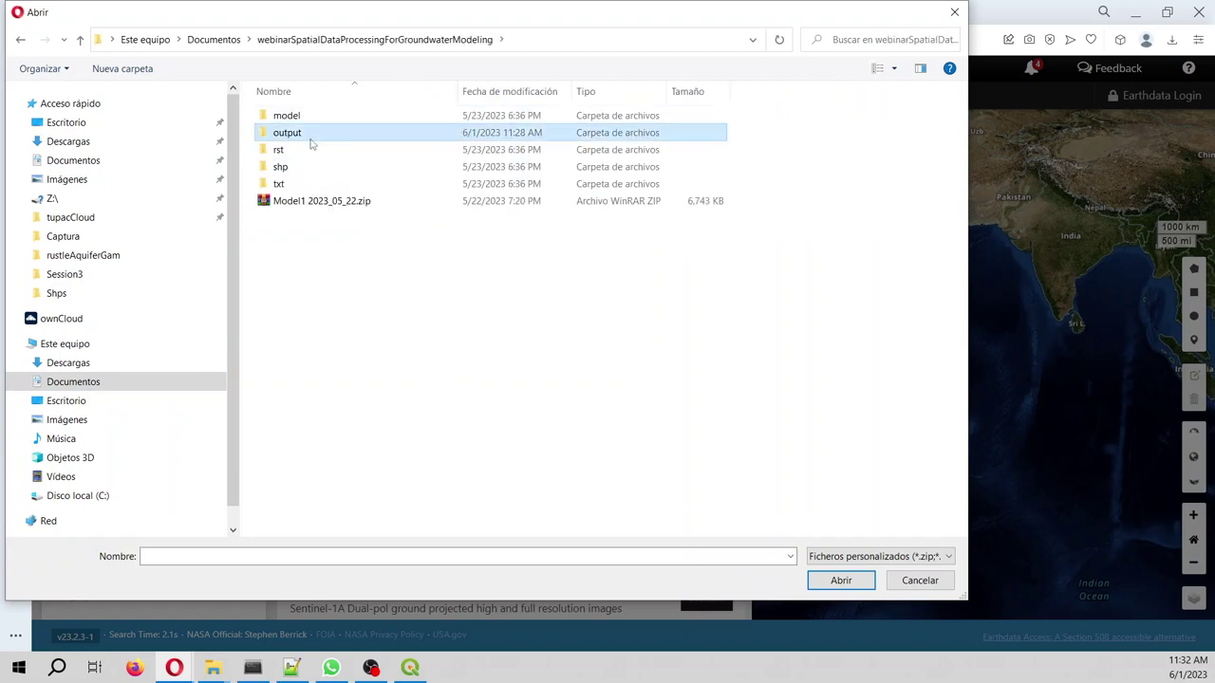
double_click(306, 135)
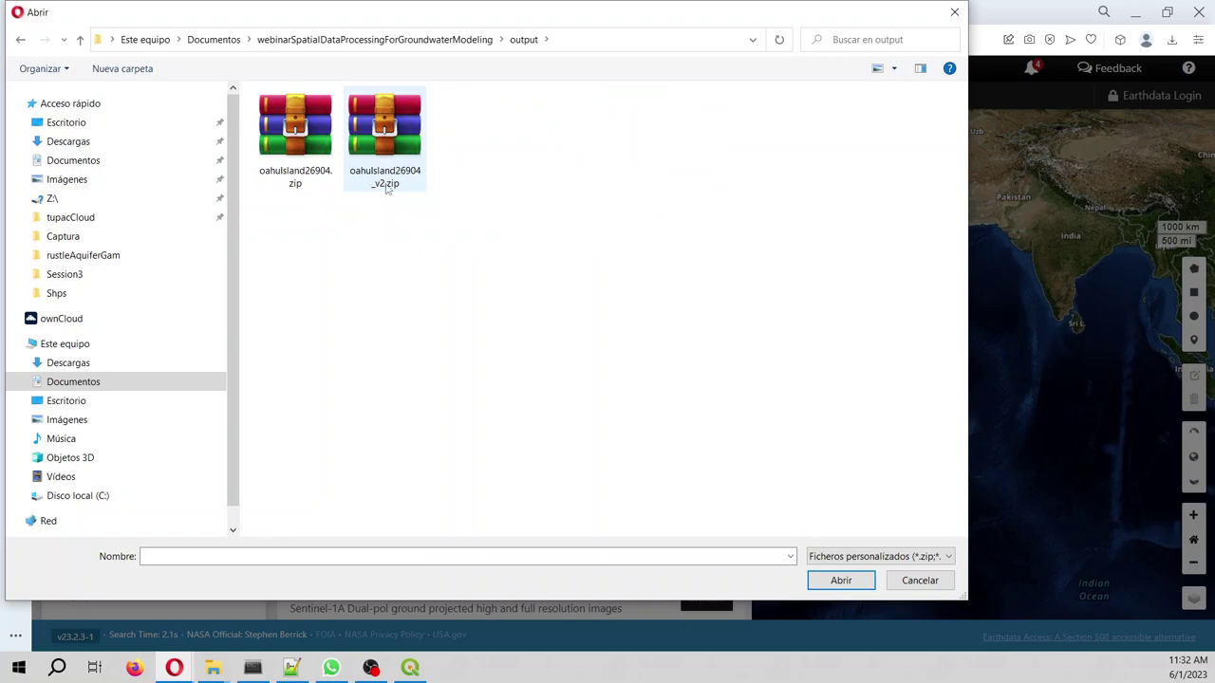
double_click(384, 143)
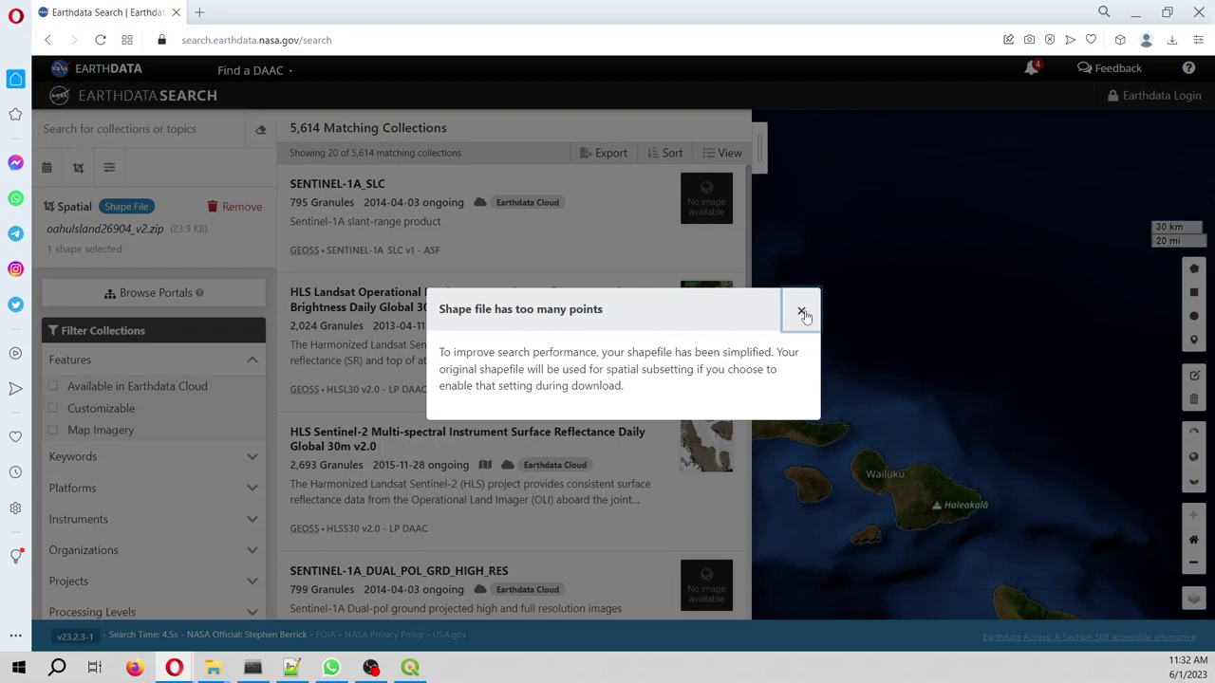
- Close the 'Shape file has too many points' notice and centre the map on the Oahu outline
left_click(802, 313)
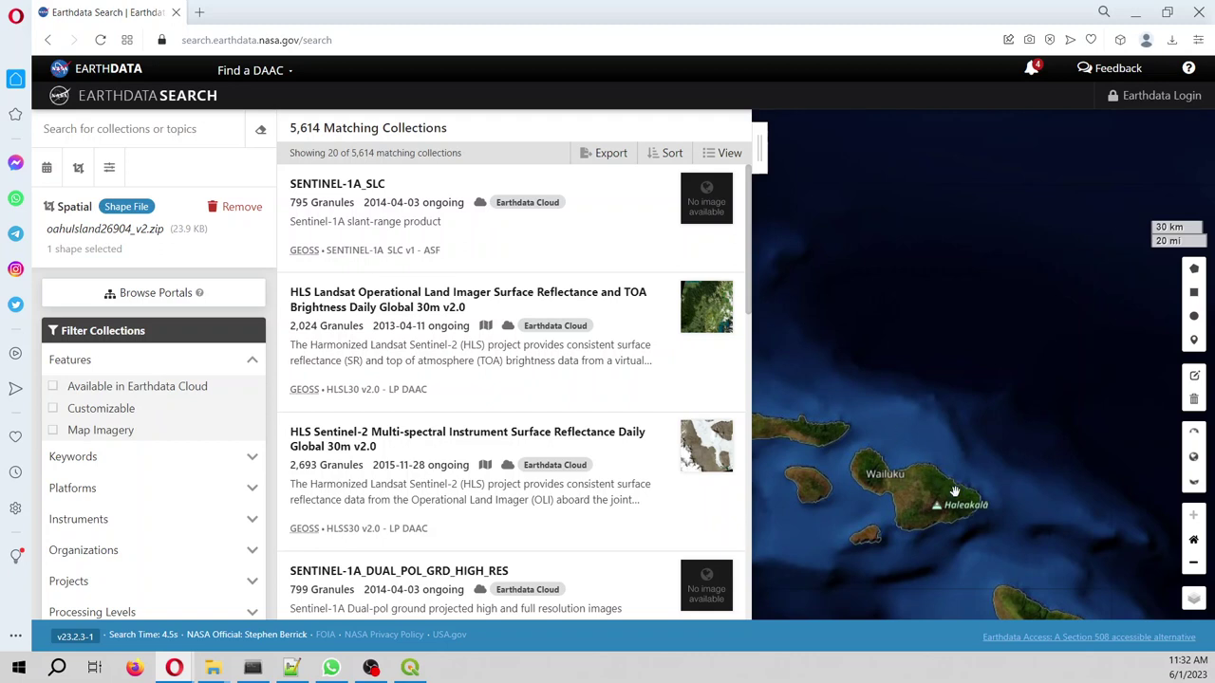
left_click_drag(954, 492, 1199, 417)
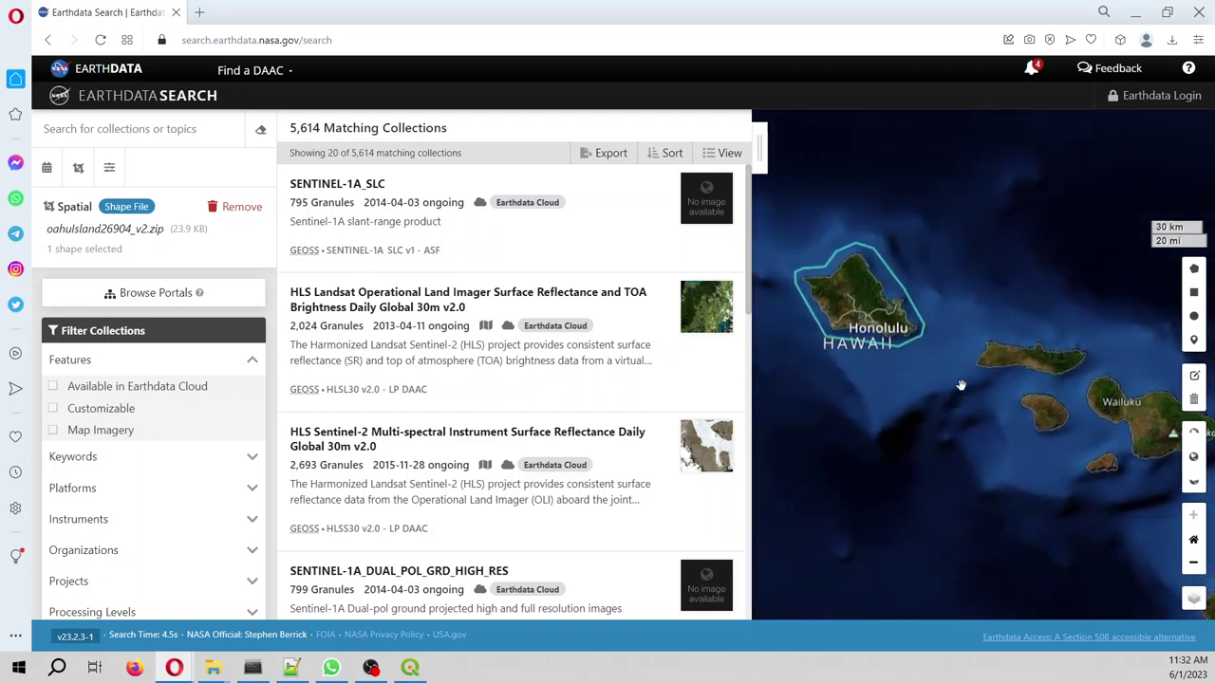
left_click_drag(902, 318, 1038, 475)
scroll(982, 434, "down", 2)
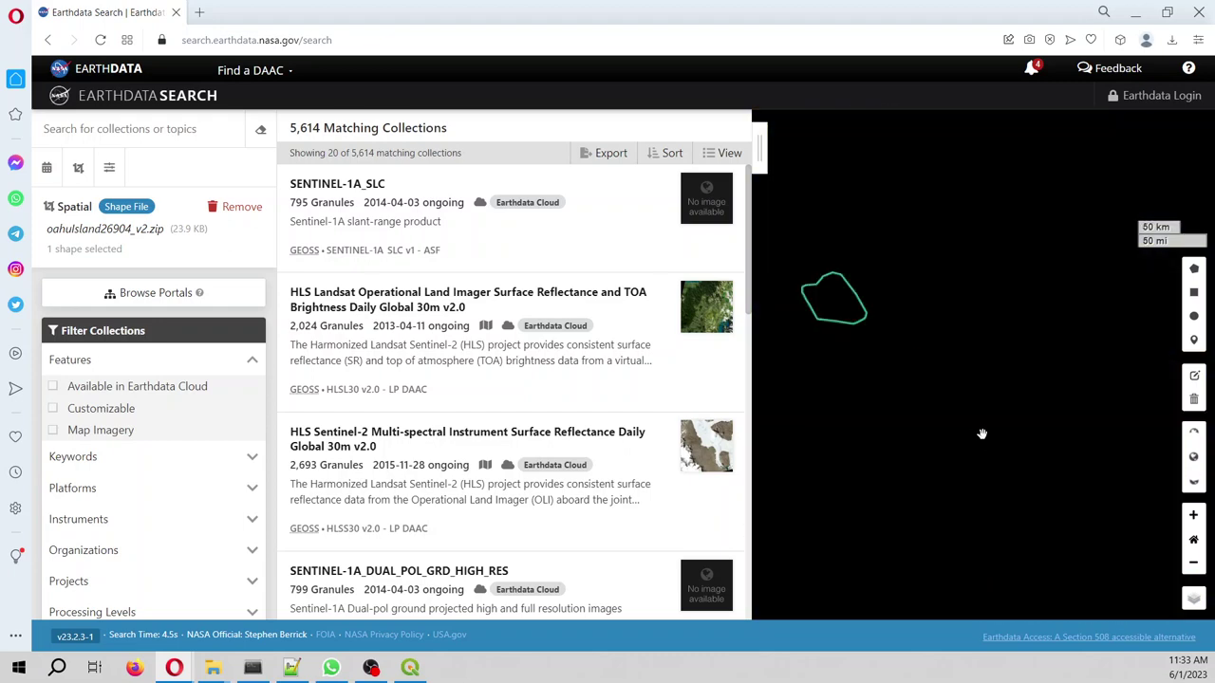
scroll(982, 434, "down", 1)
scroll(882, 407, "up", 1)
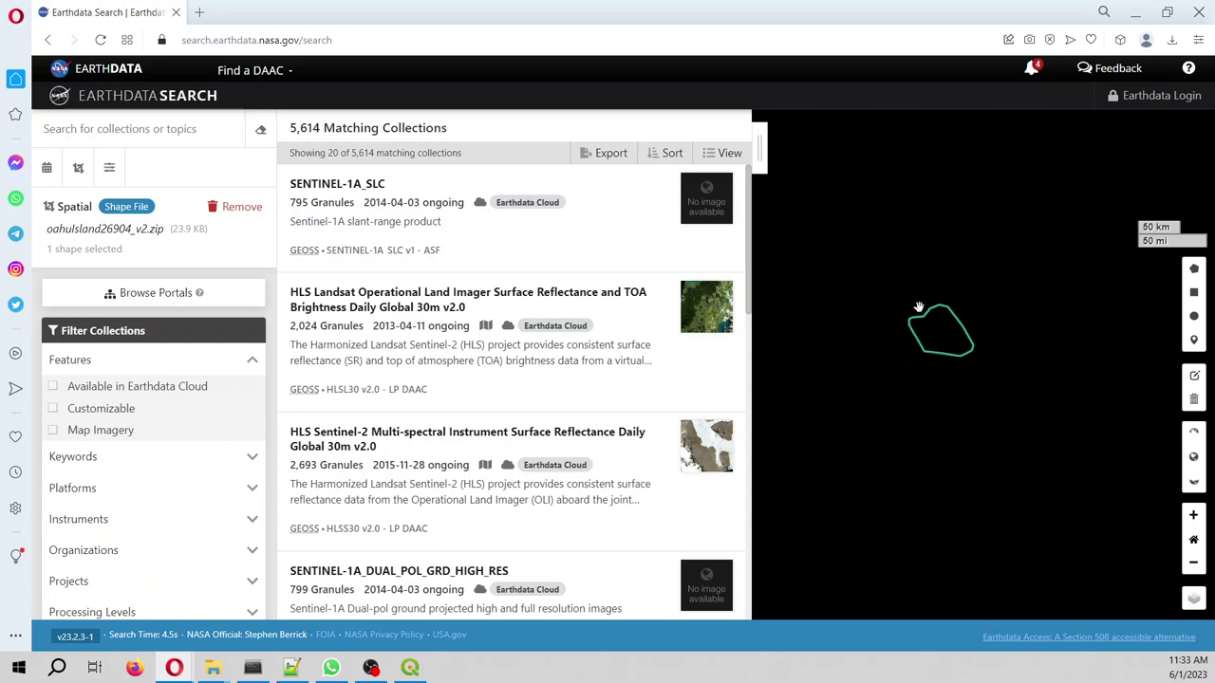
scroll(918, 307, "up", 1)
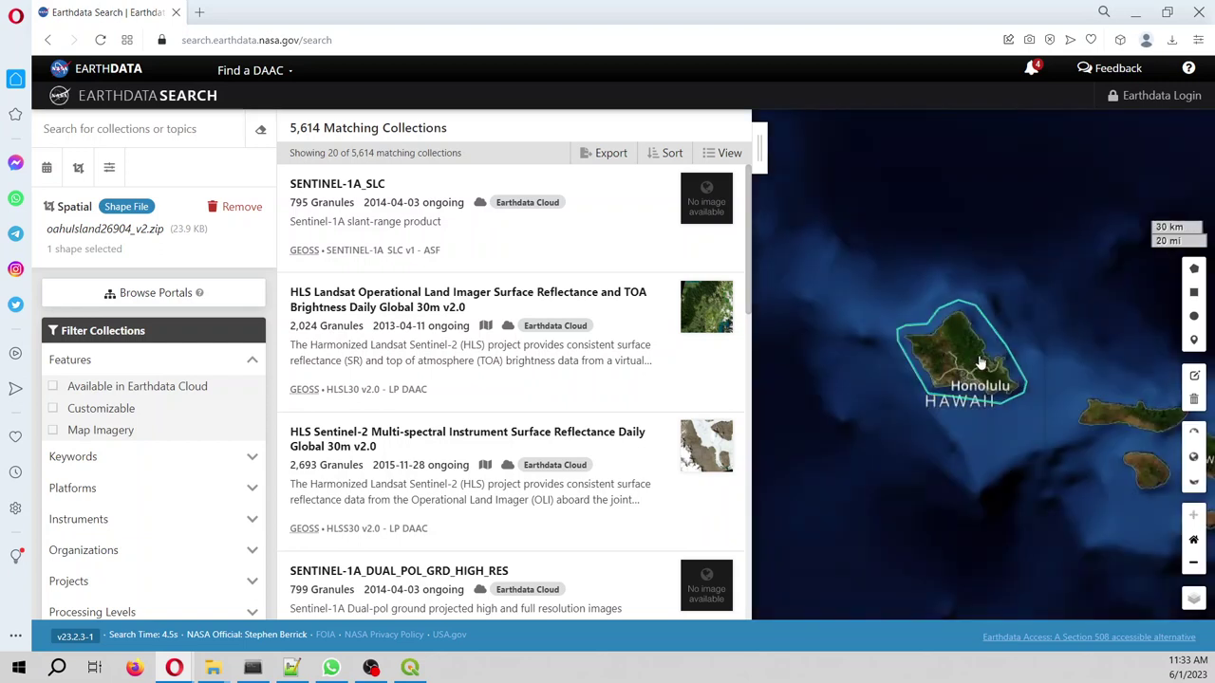
left_click_drag(982, 363, 991, 395)
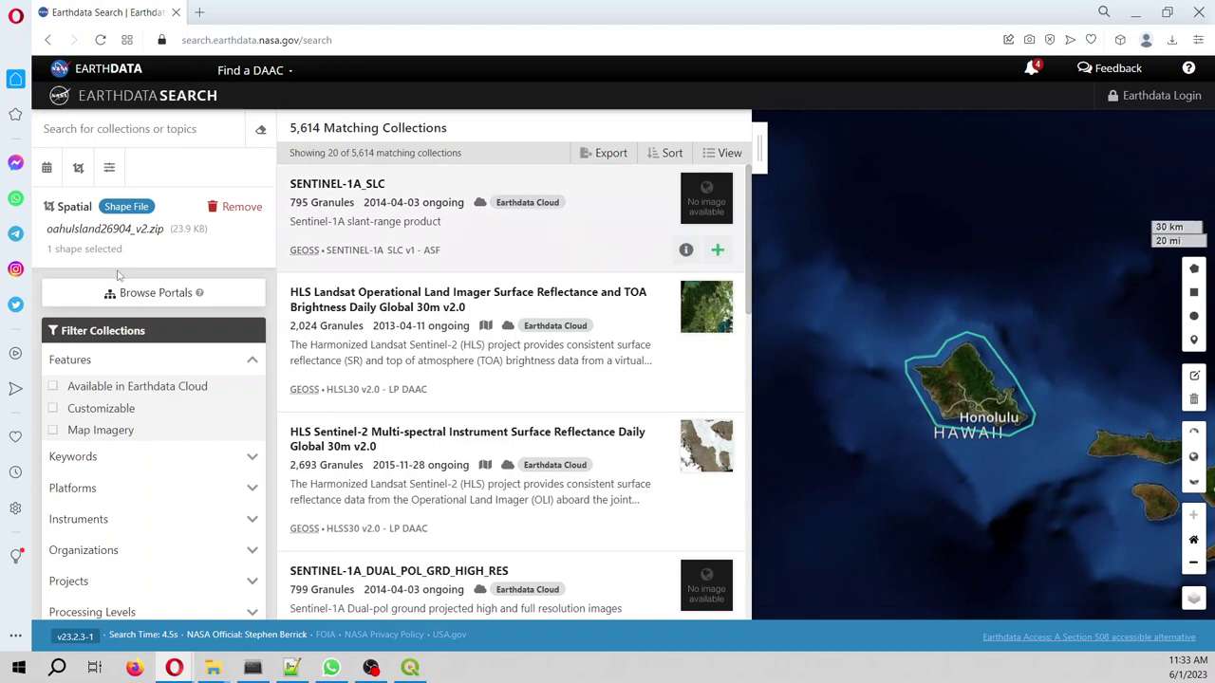
- Search collections for 'aster' and open the ASTER Global Digital Elevation Model V003 granules
type("aster")
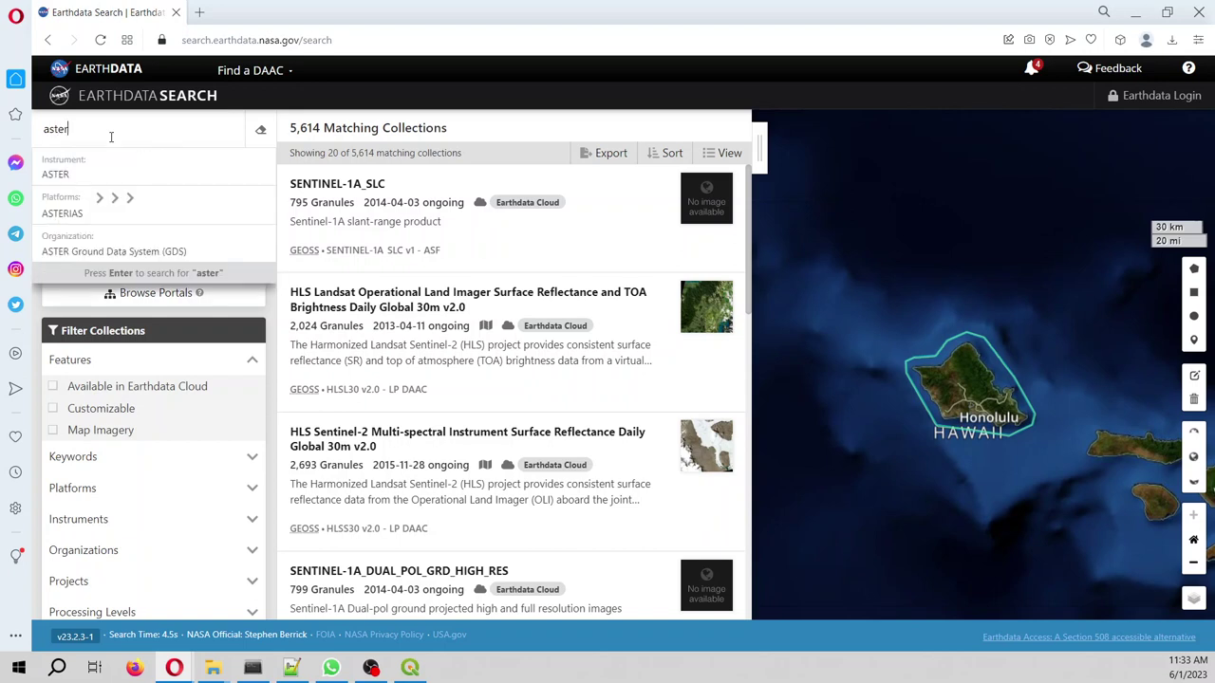
key("Return")
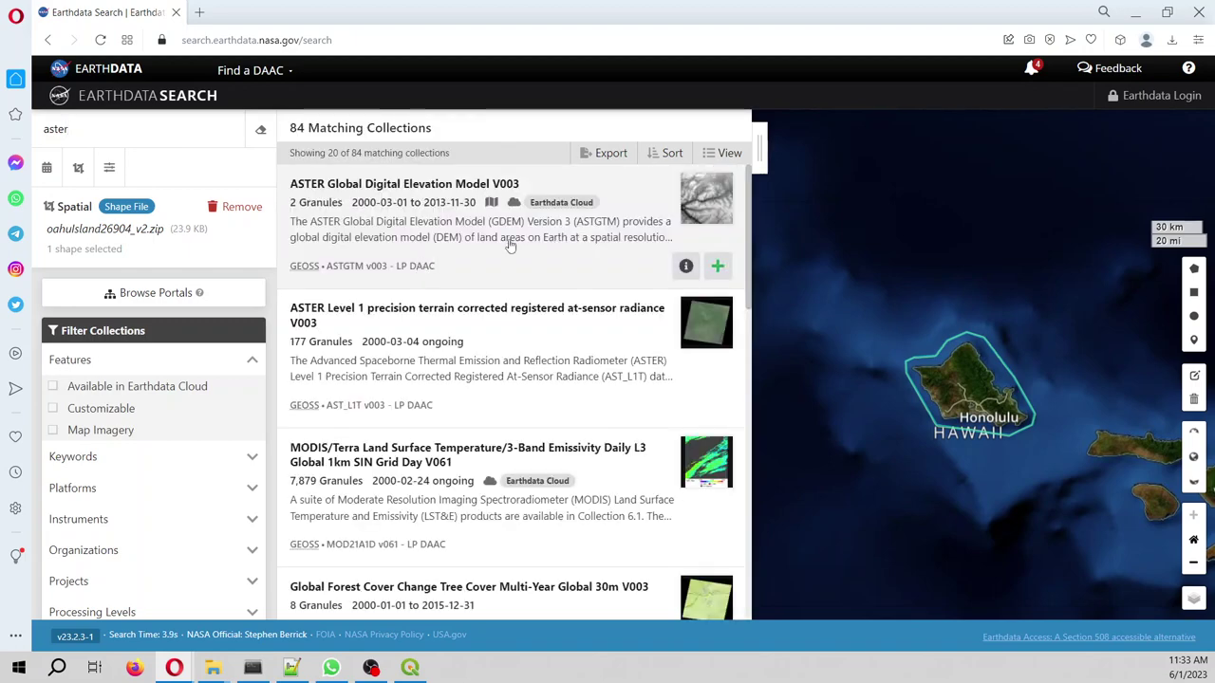
left_click(515, 243)
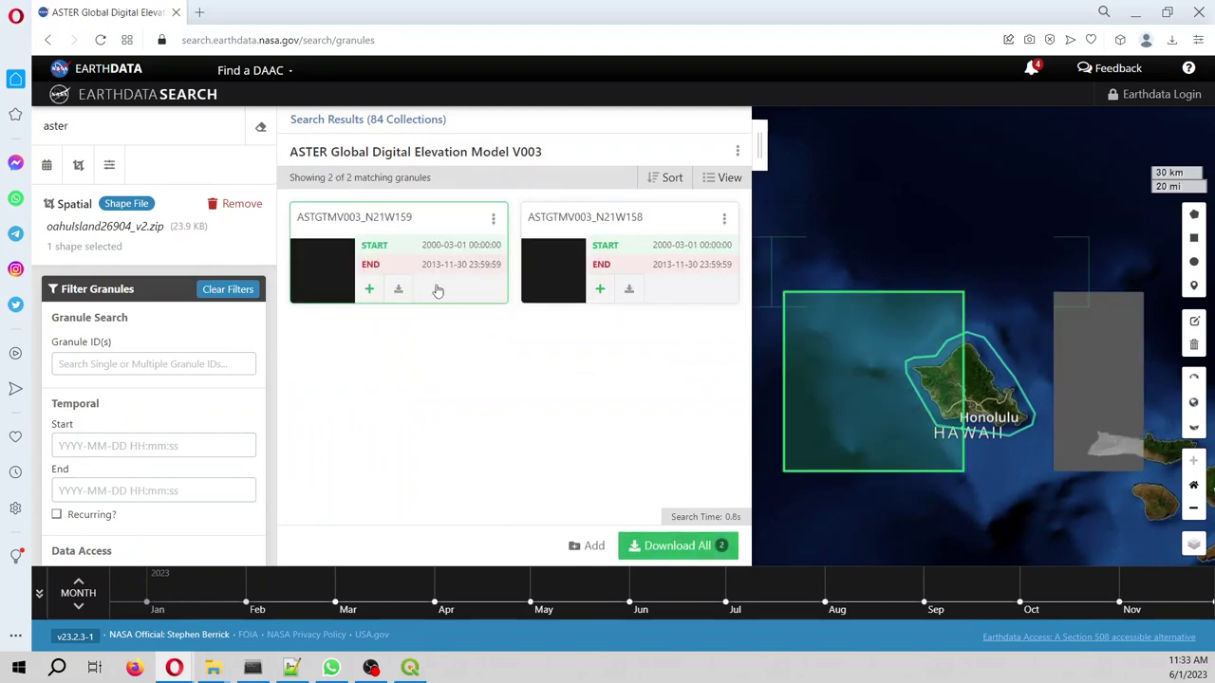
- Download ASTGTMV003_N21W159_dem.tif and ASTGTMV003_N21W158_dem.tif from the two granules' file lists
left_click(400, 289)
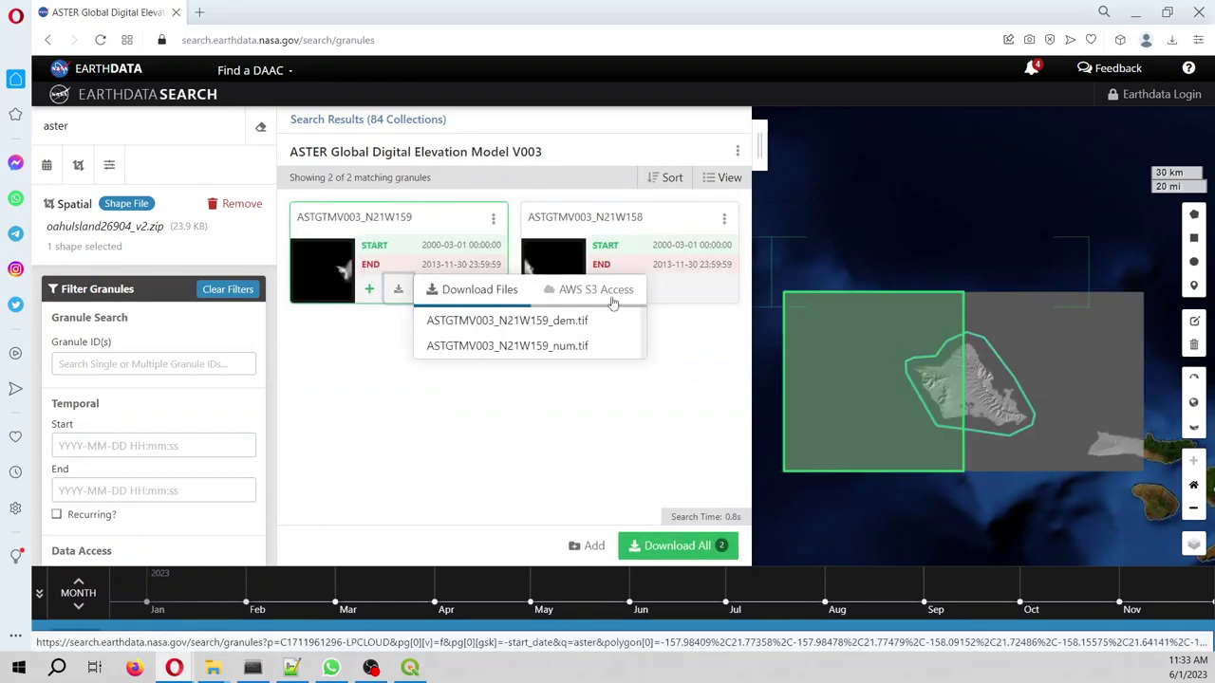
left_click(493, 321)
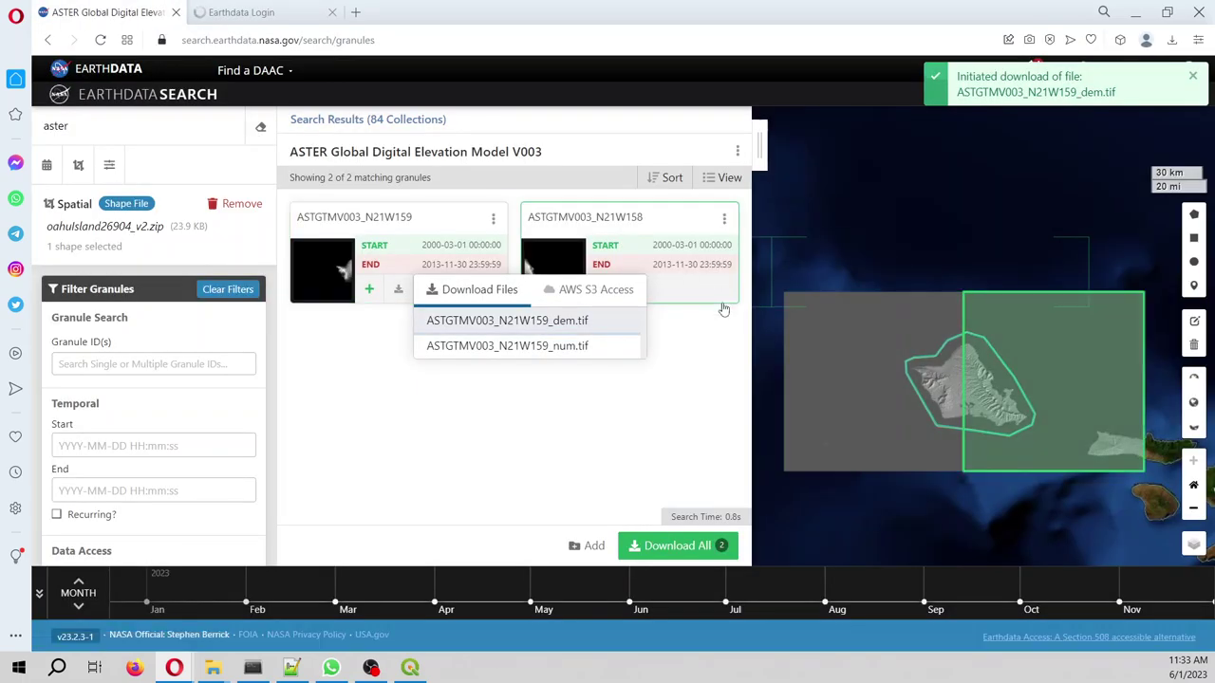
left_click(598, 304)
left_click(626, 292)
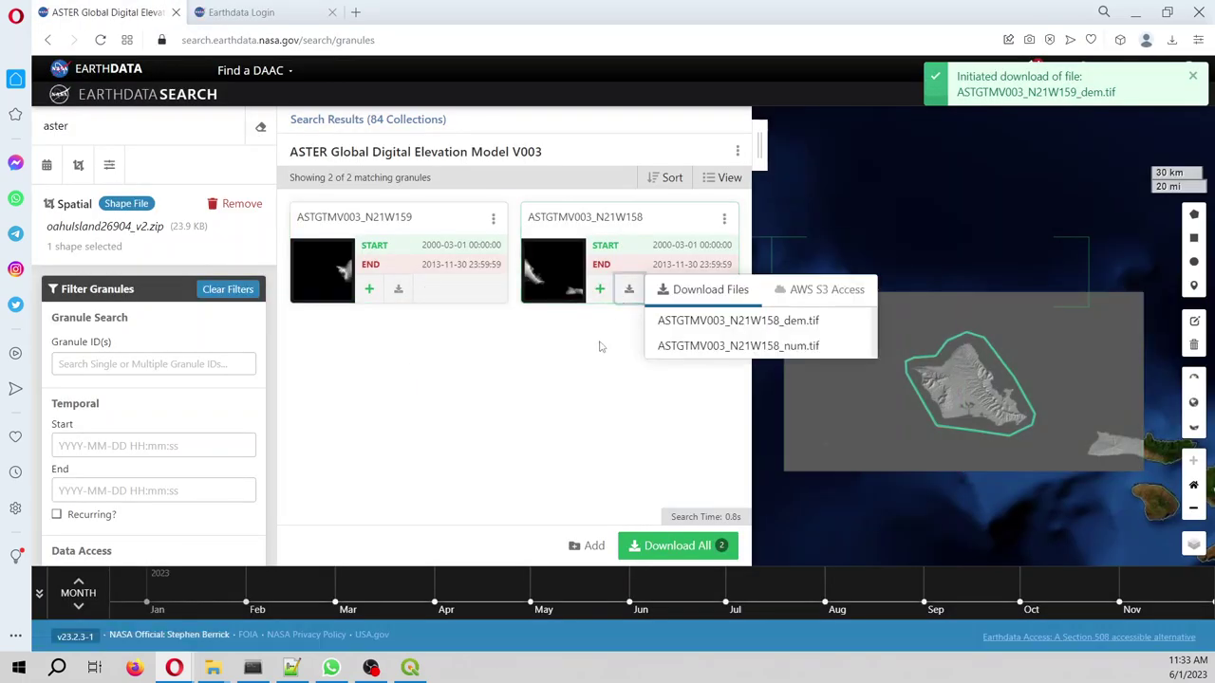
left_click(665, 317)
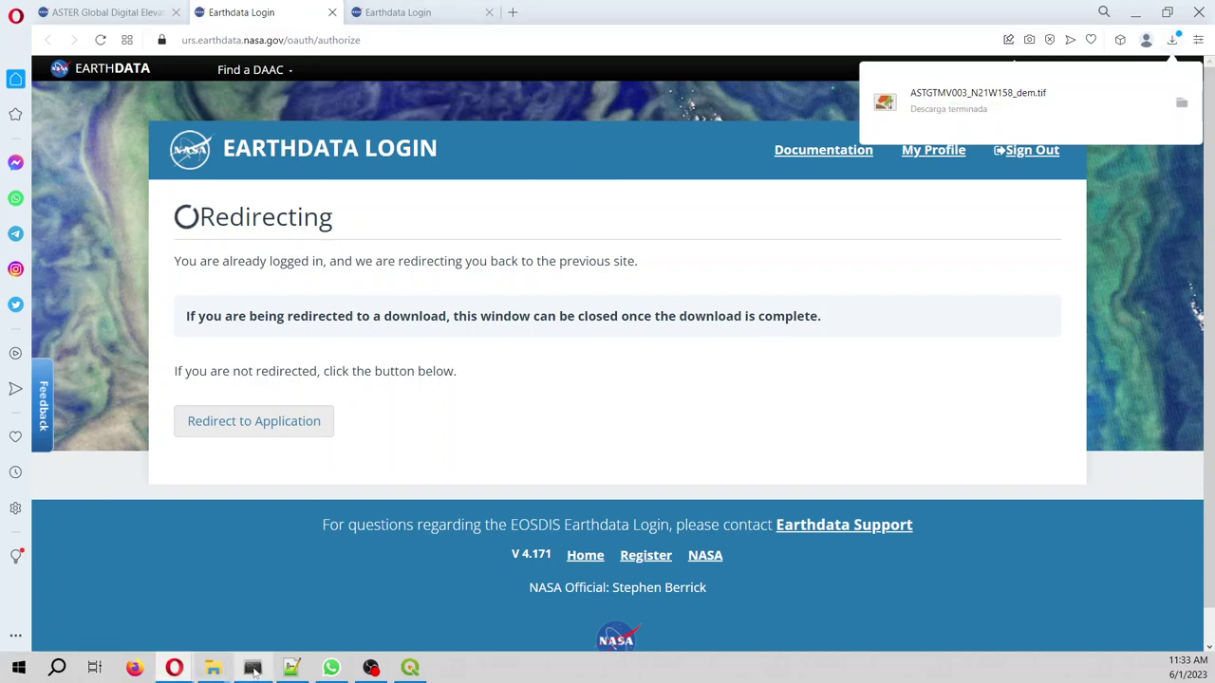
- In File Explorer's Downloads folder, select both downloaded ASTGTMV003 DEM tiles to copy
mouse_move(227, 671)
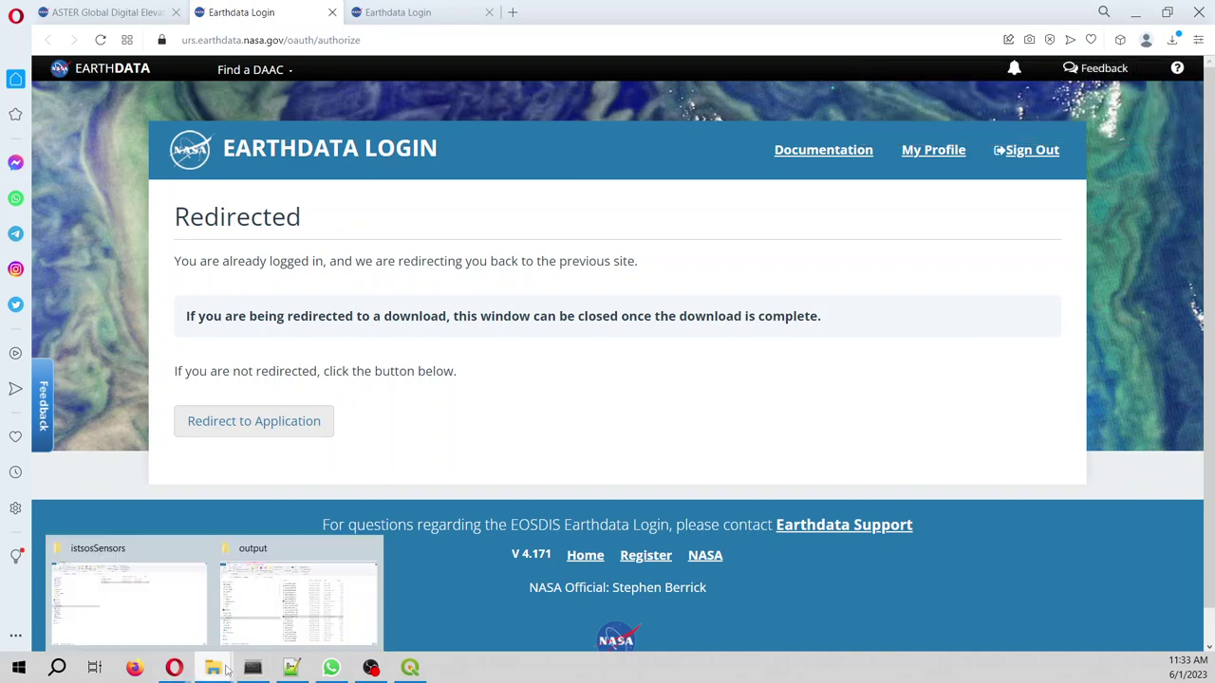
left_click(268, 607)
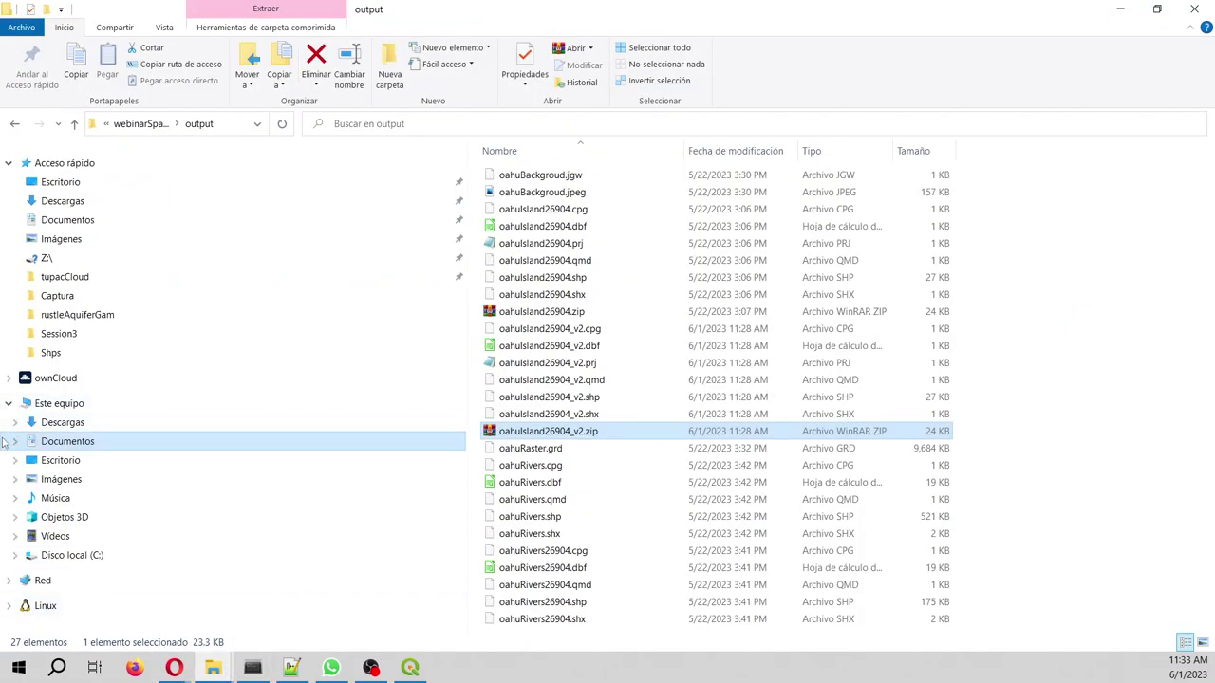
left_click(61, 422)
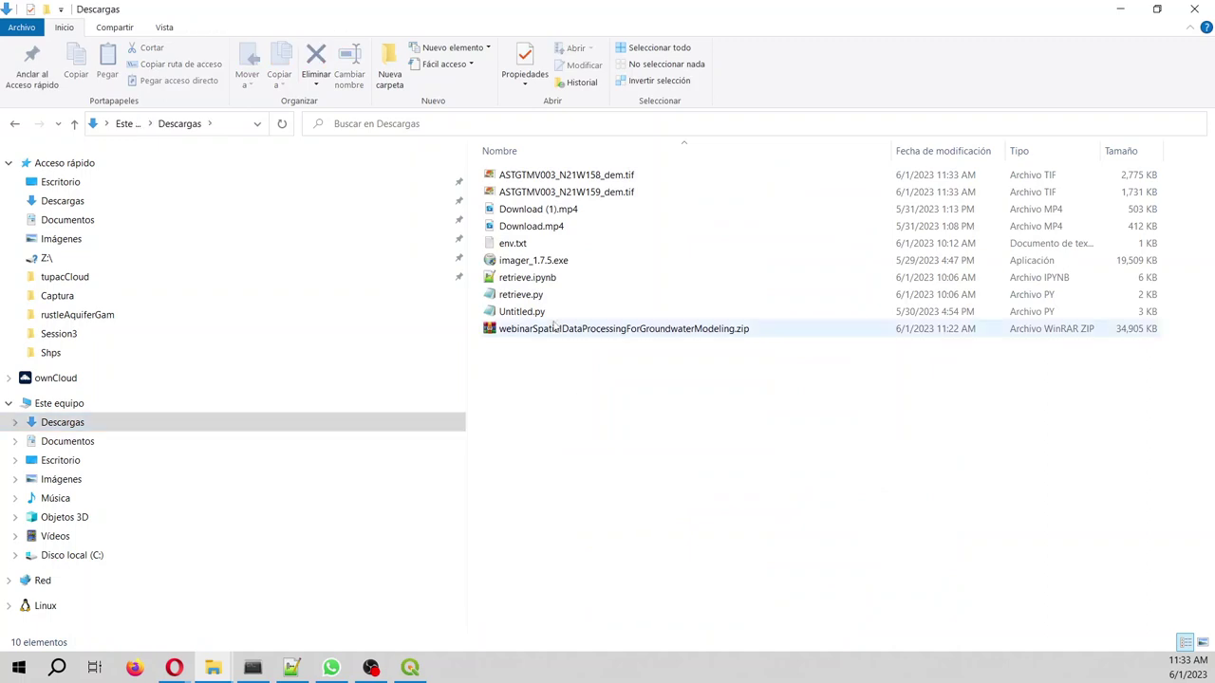
left_click(579, 176)
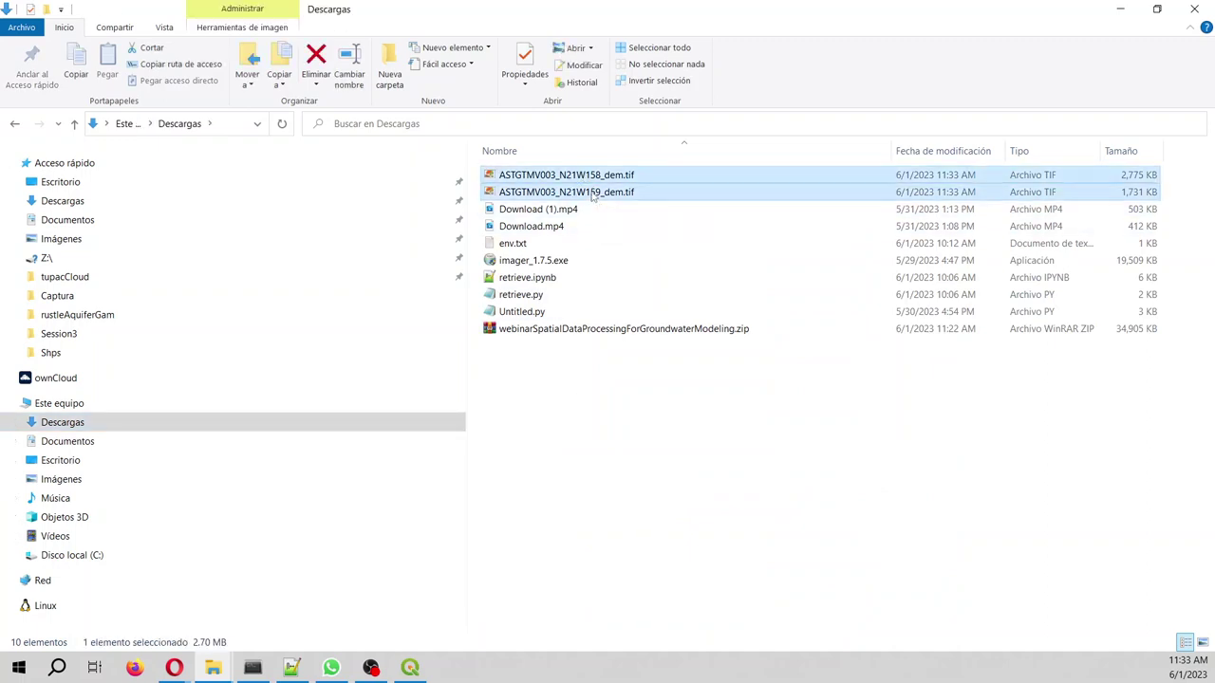
left_click(593, 193, "shift")
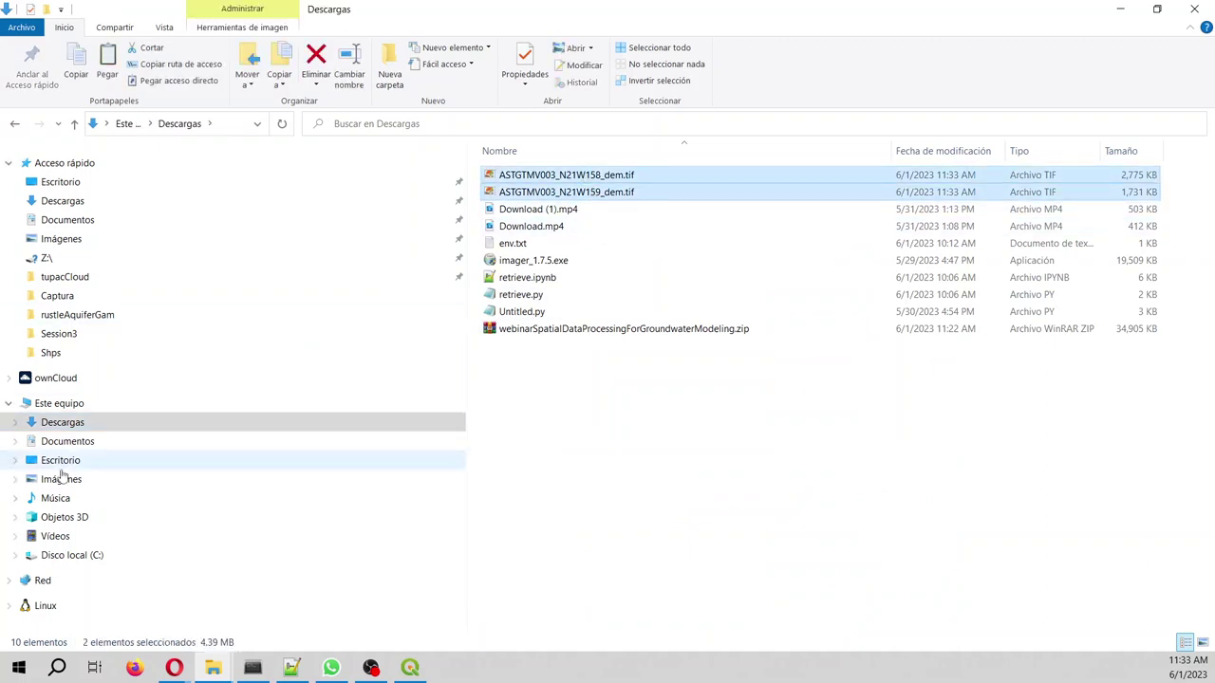
- Open Documents > webinarSpatialDataProcessingForGroundwaterModeling > rst and show it in Details view
left_click(68, 442)
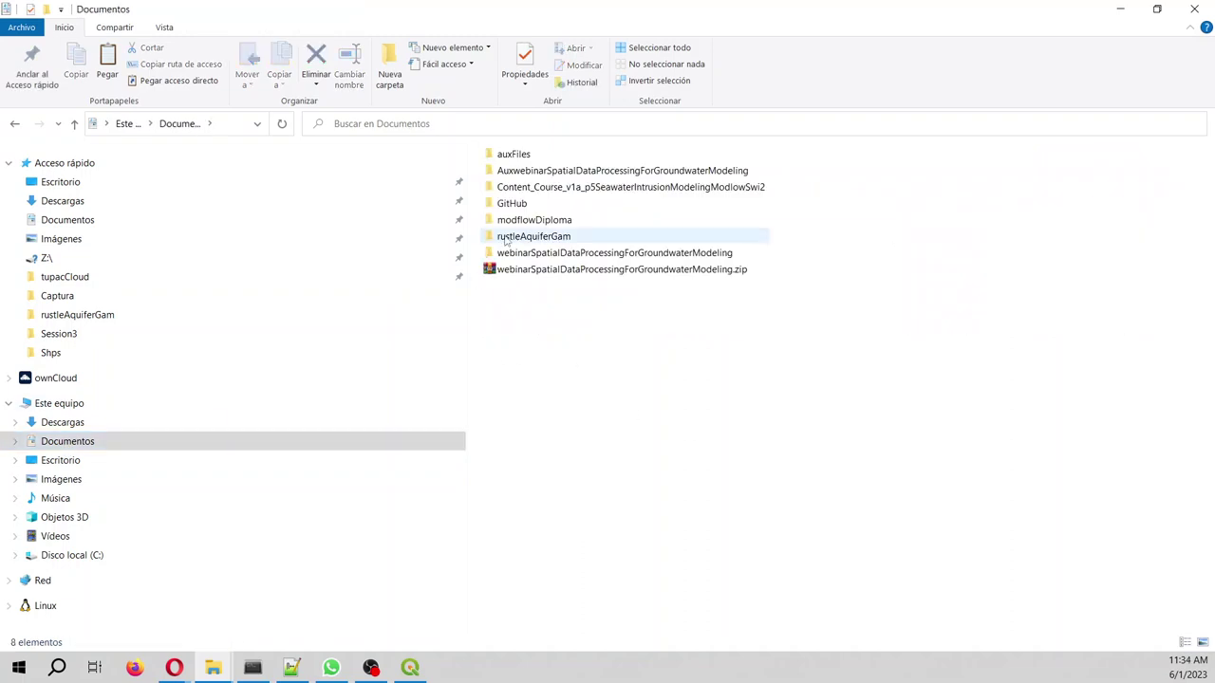
double_click(560, 253)
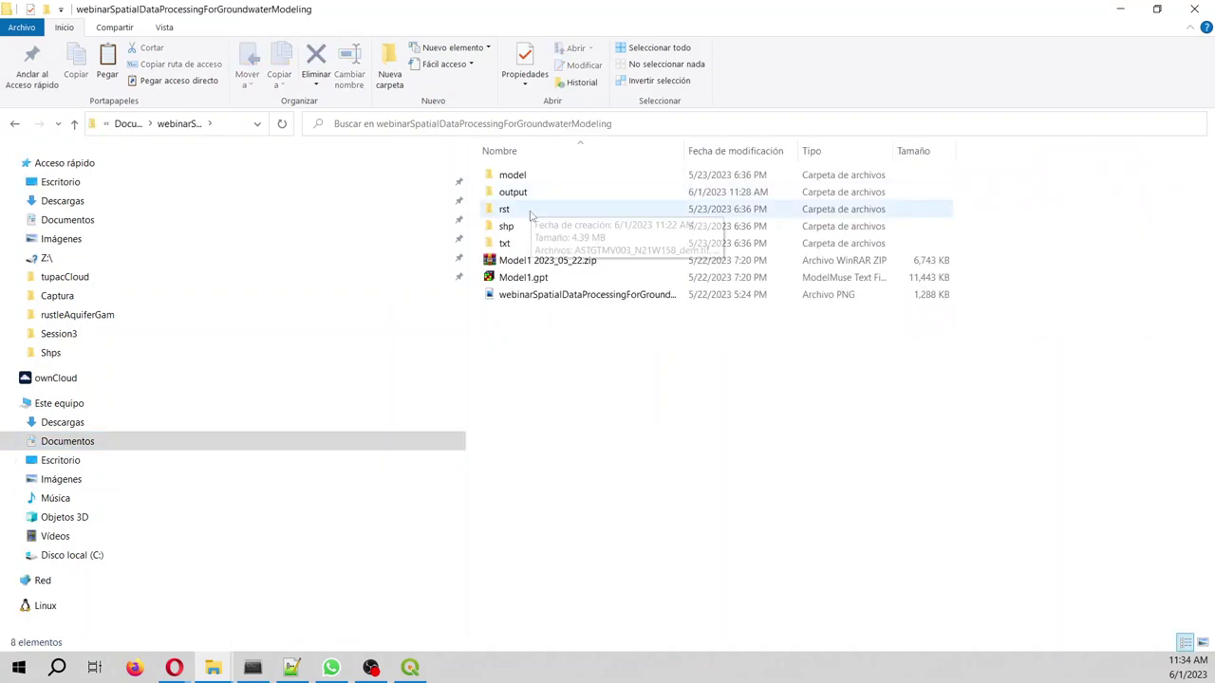
double_click(524, 207)
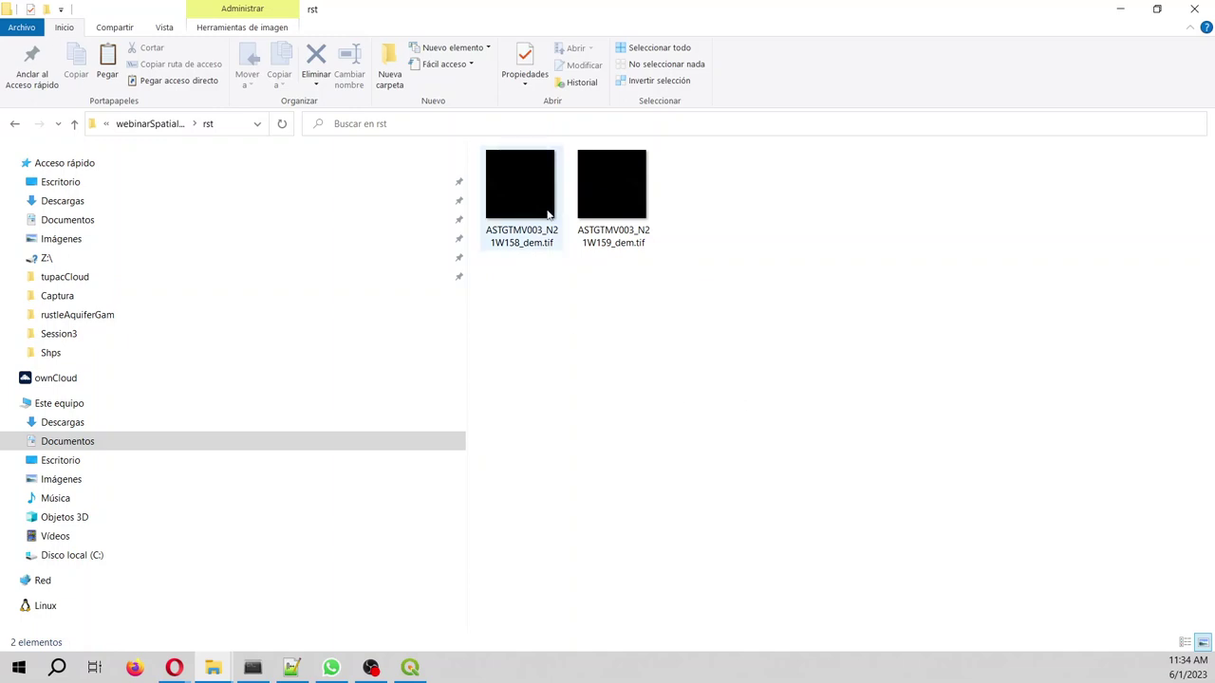
right_click(577, 321)
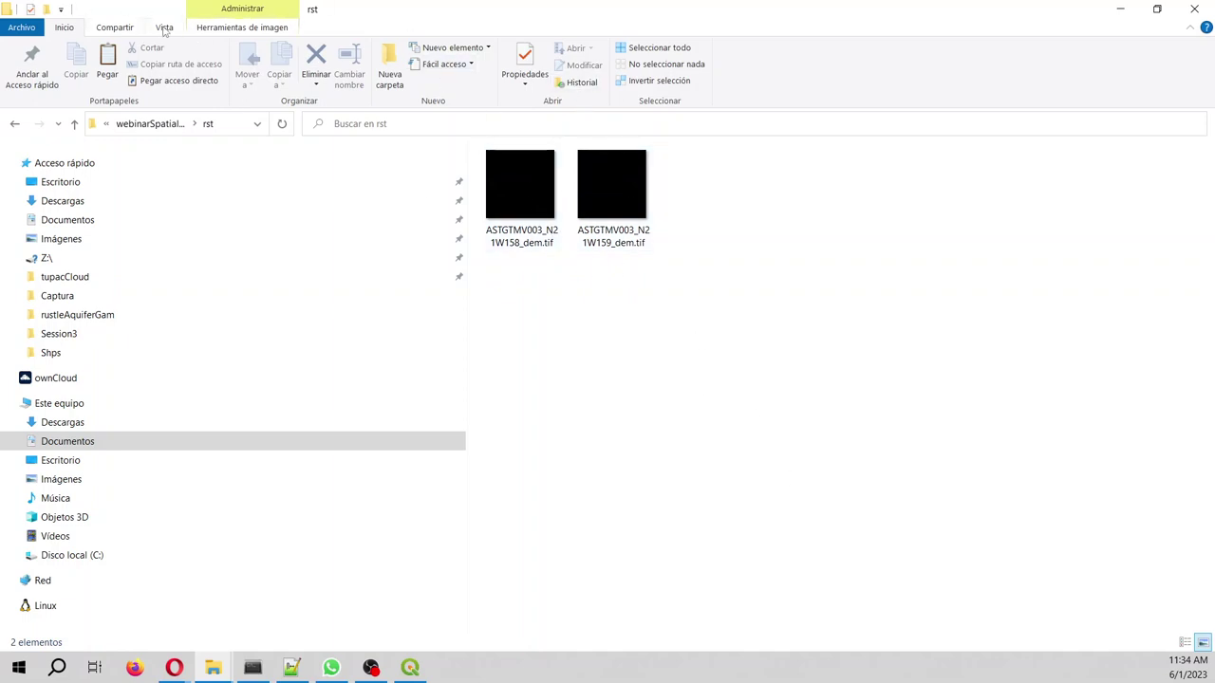
left_click(166, 28)
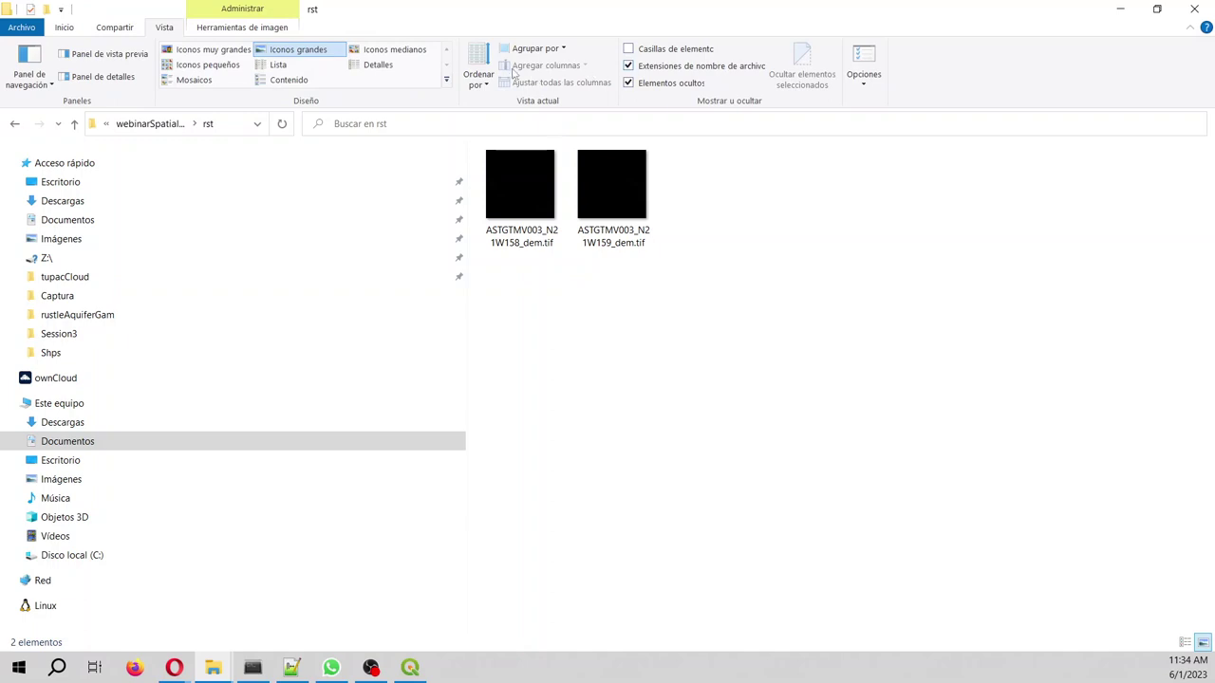
left_click(378, 65)
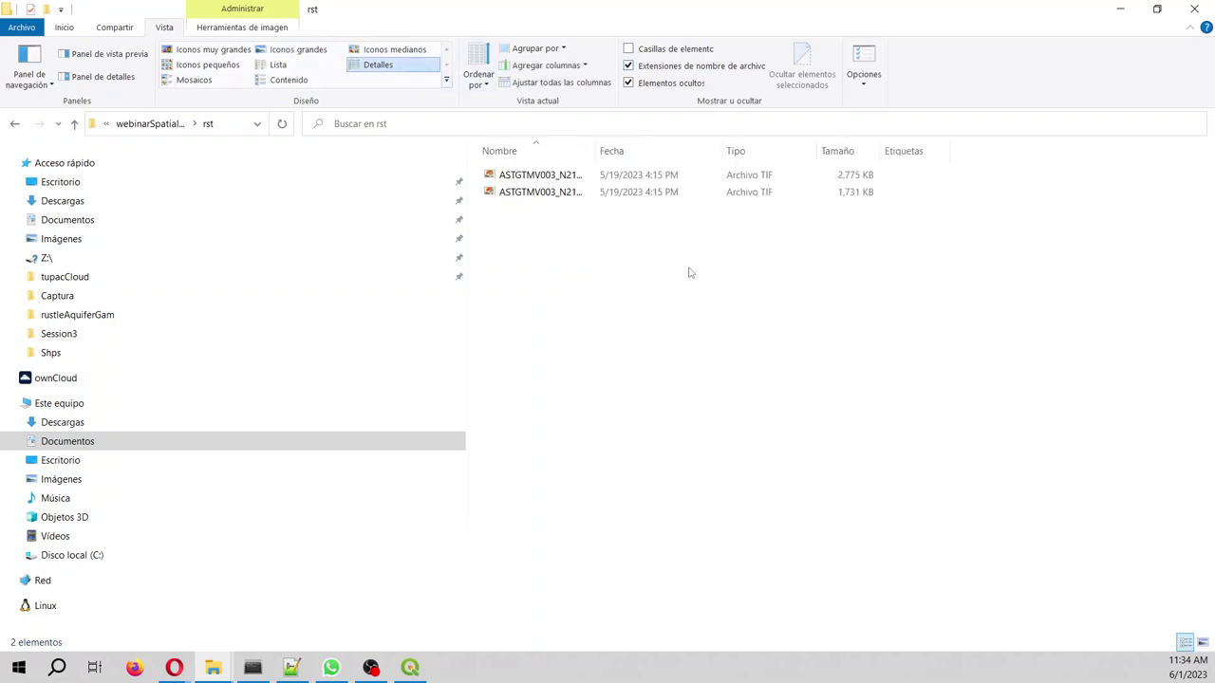
double_click(595, 143)
- Paste the two DEM tiles into the rst folder, dismissing the replace prompt
key("ctrl+v")
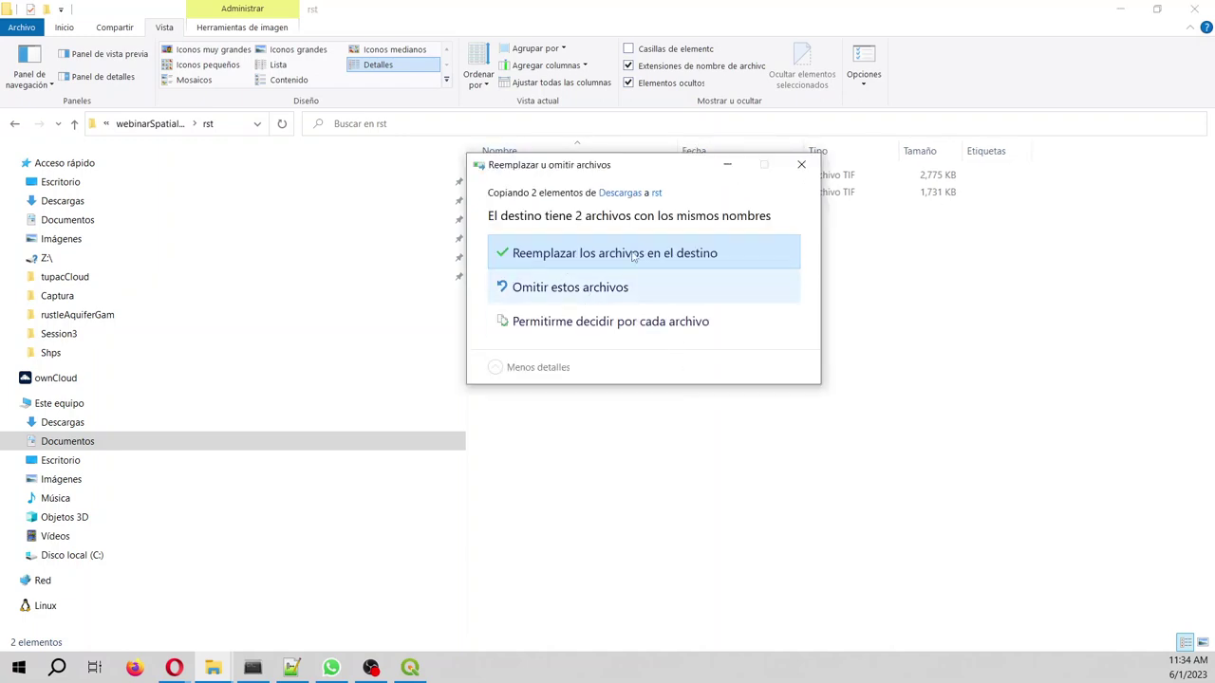
left_click(801, 167)
left_click(607, 176)
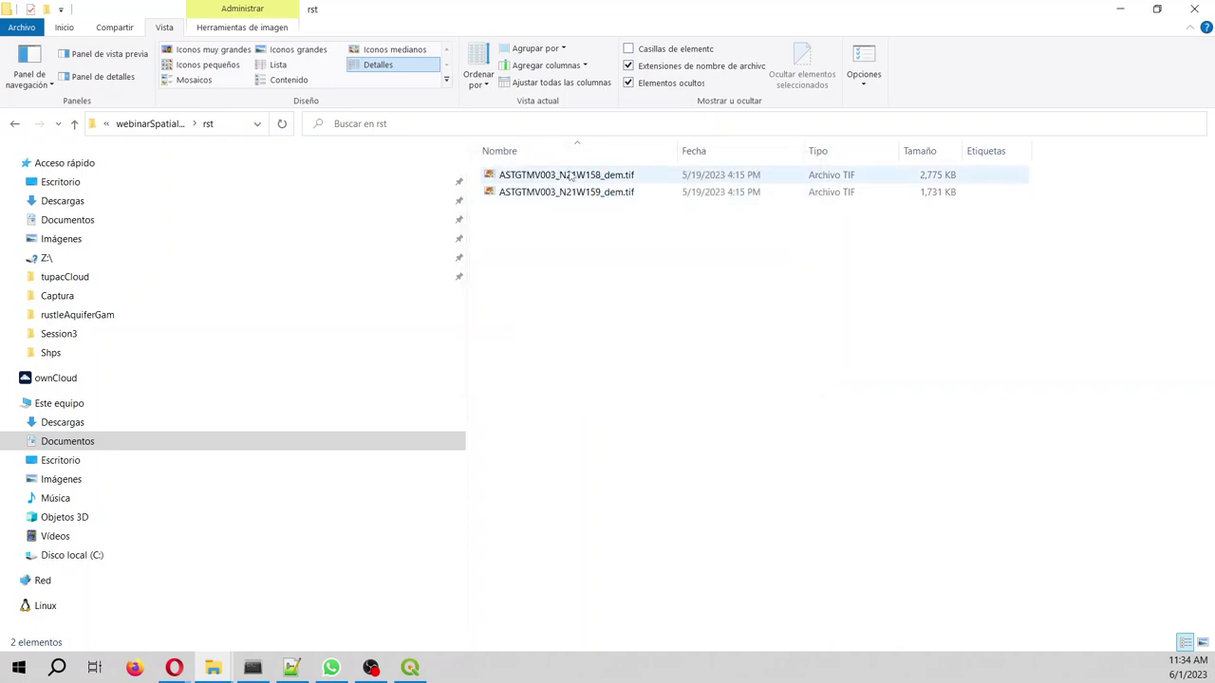
left_click(613, 198, "shift")
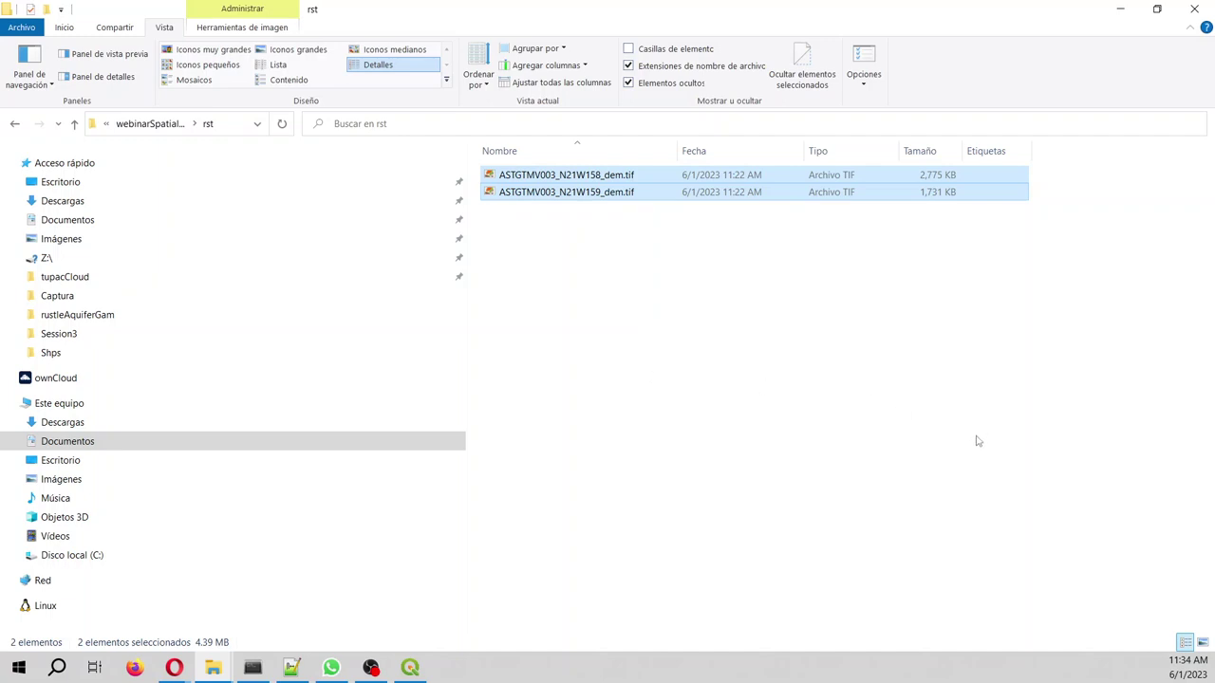
left_click(1123, 10)
- Pick oahuIsland26904_v2.zip as the spatial file filter to list granules N21W159 and N21W158
left_click(171, 17)
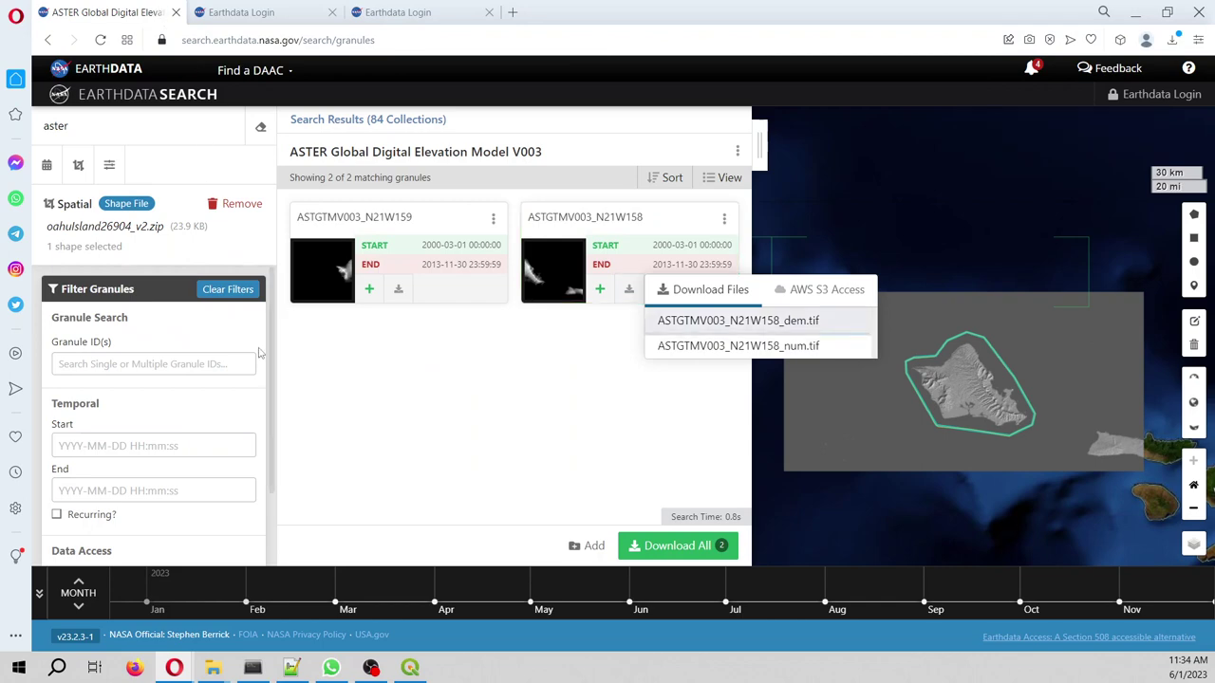
left_click(433, 457)
left_click(79, 164)
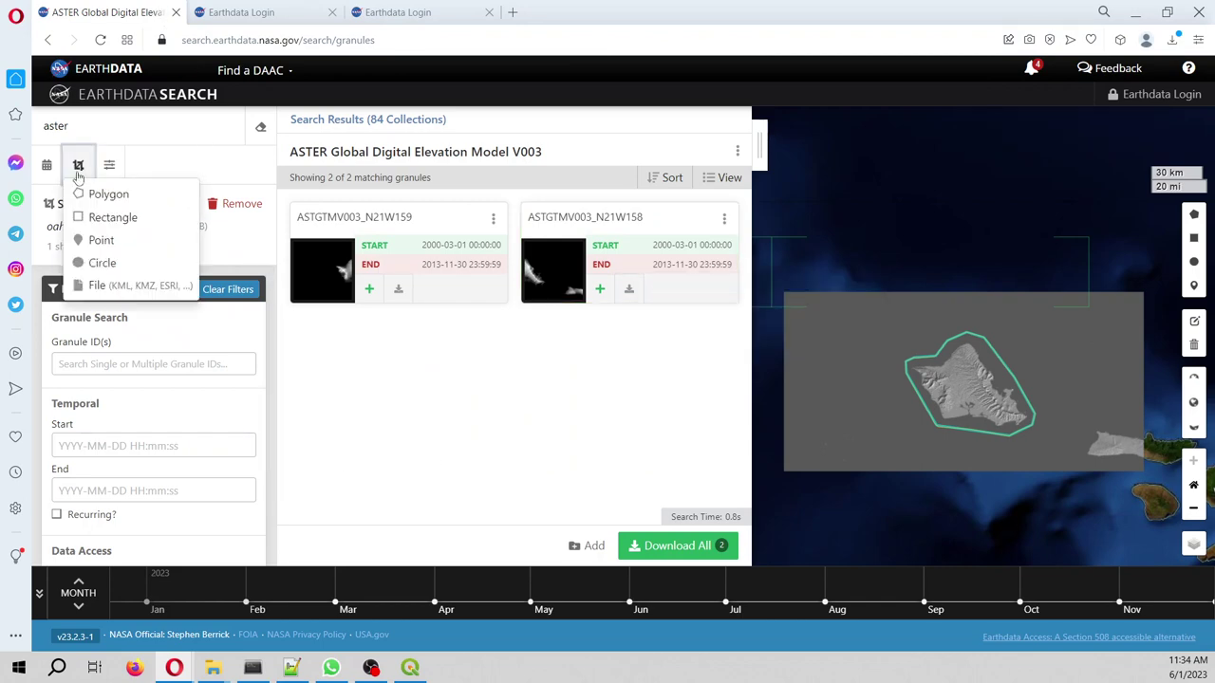
left_click(94, 287)
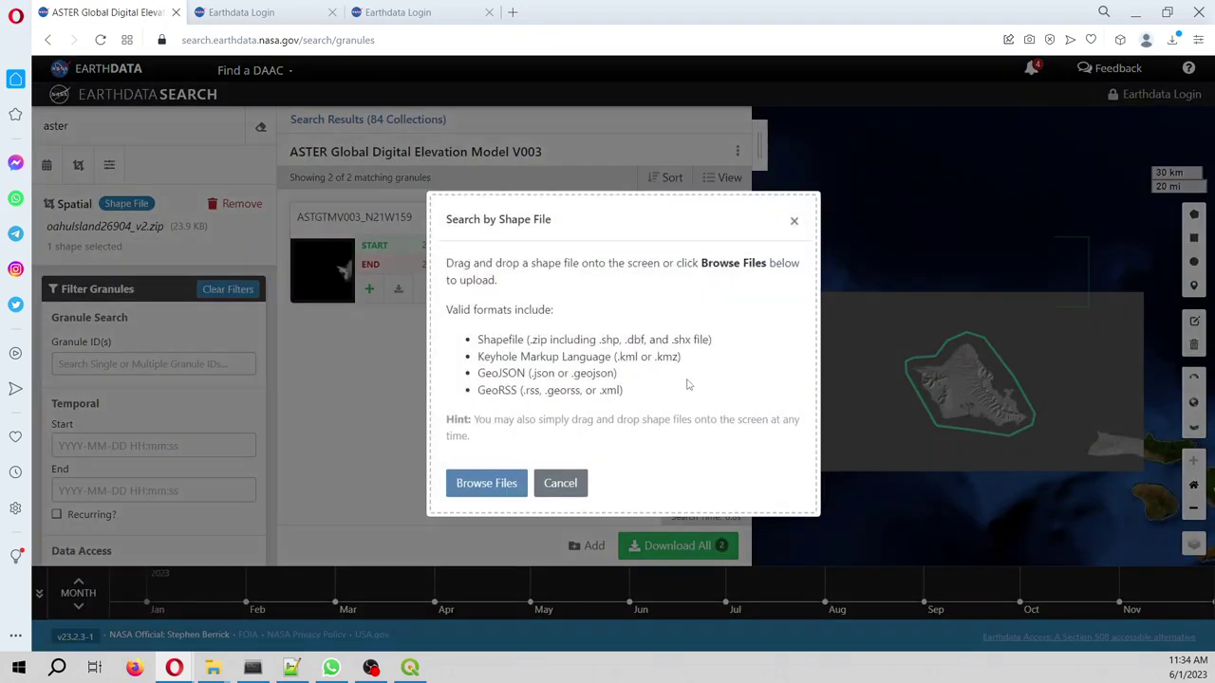
left_click(511, 481)
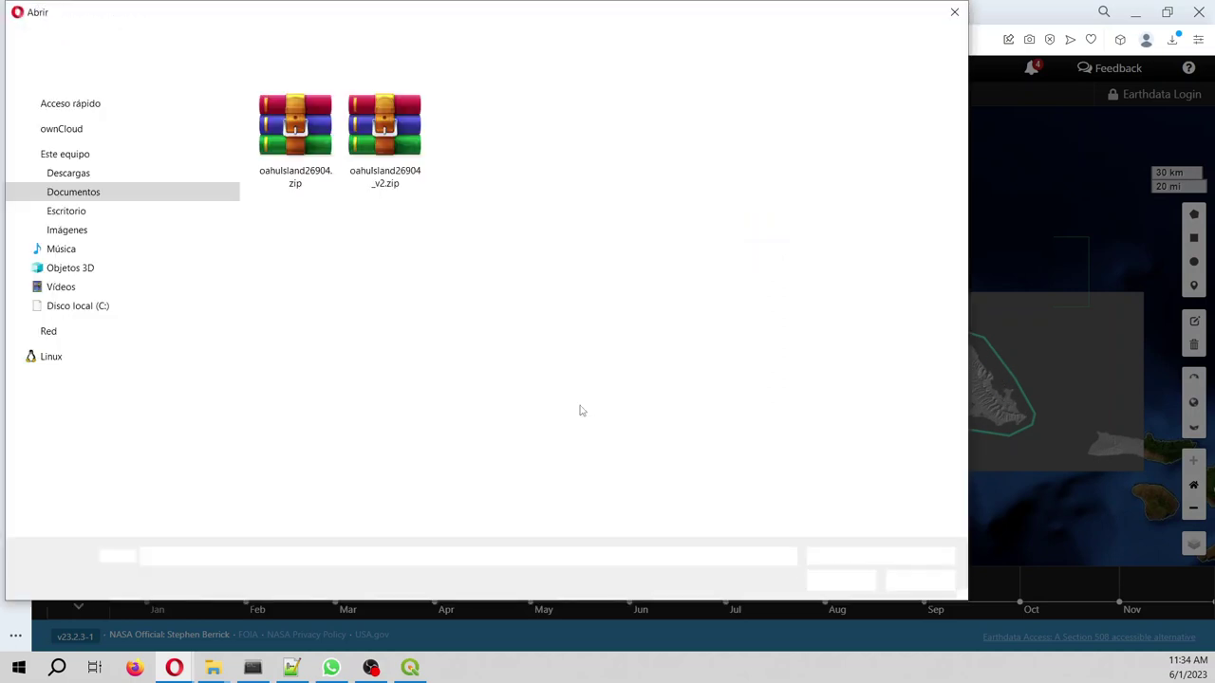
left_click(389, 176)
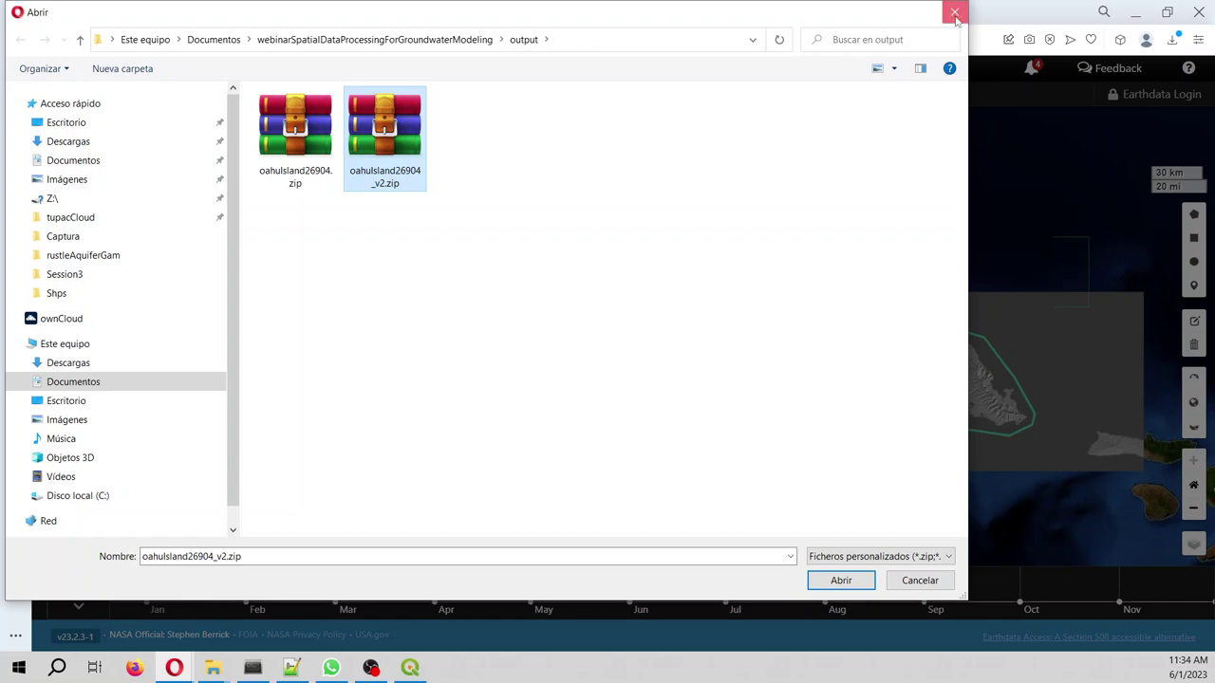
left_click(953, 11)
left_click(795, 220)
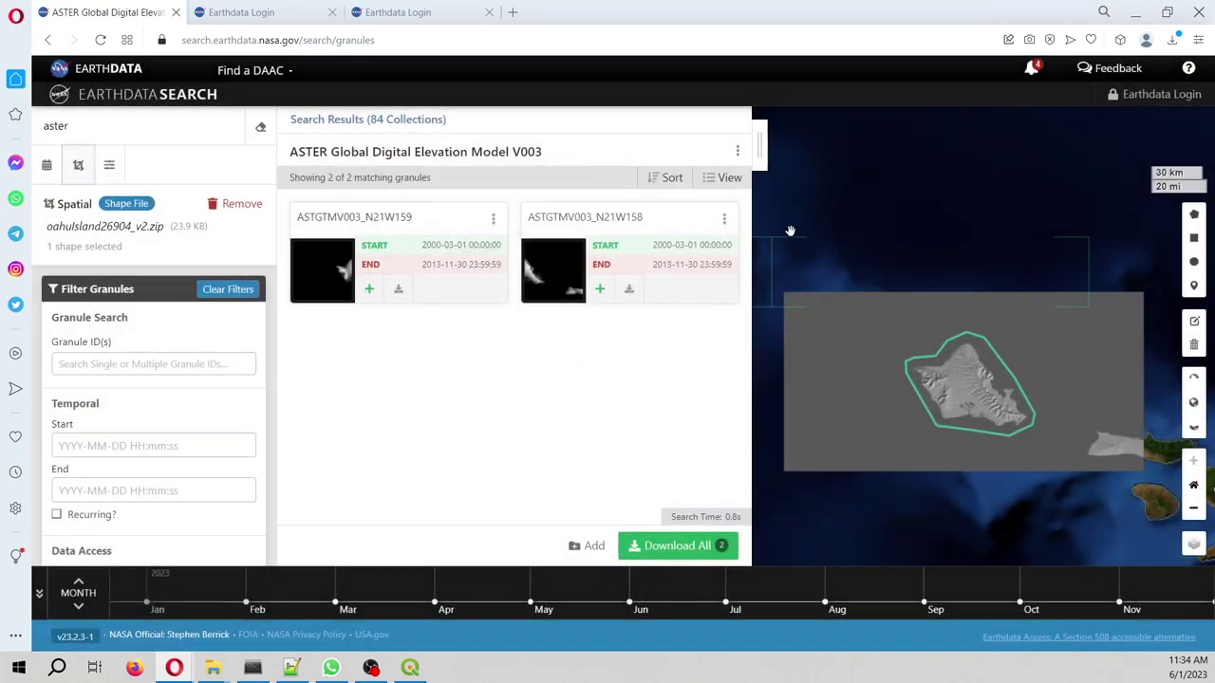
- From the QGIS Browser panel's rst folder, add the ASTGTMV003 DEM tiles as raster layers
left_click(410, 667)
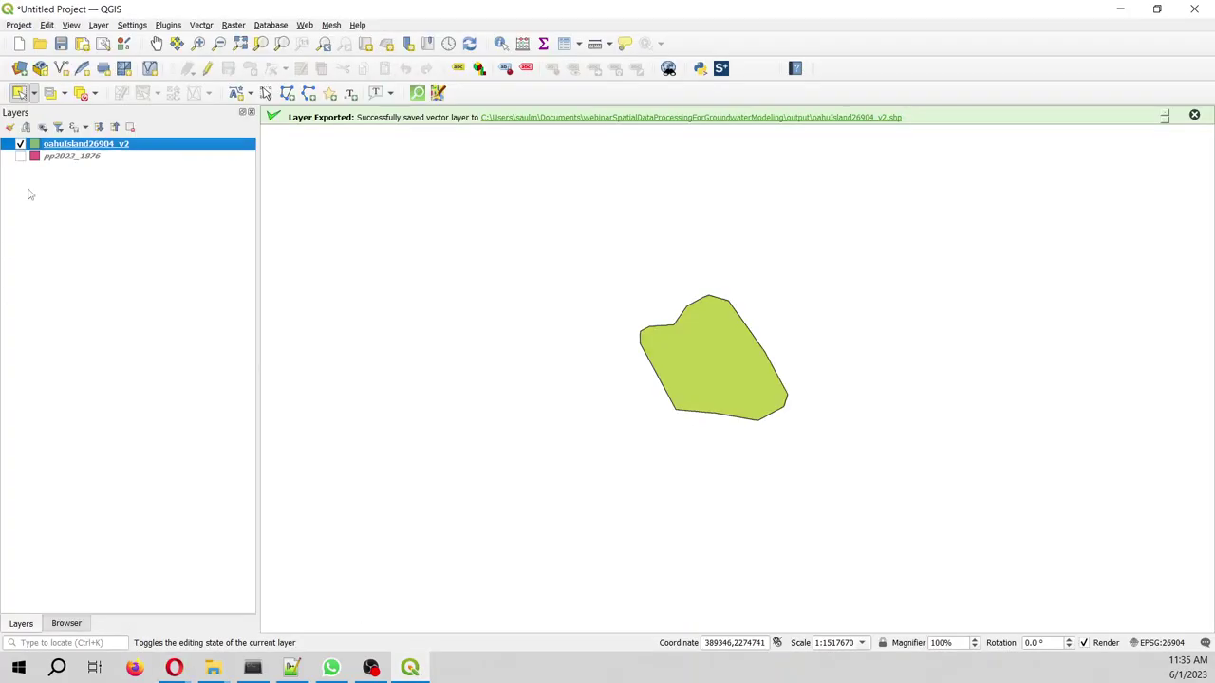
left_click(66, 623)
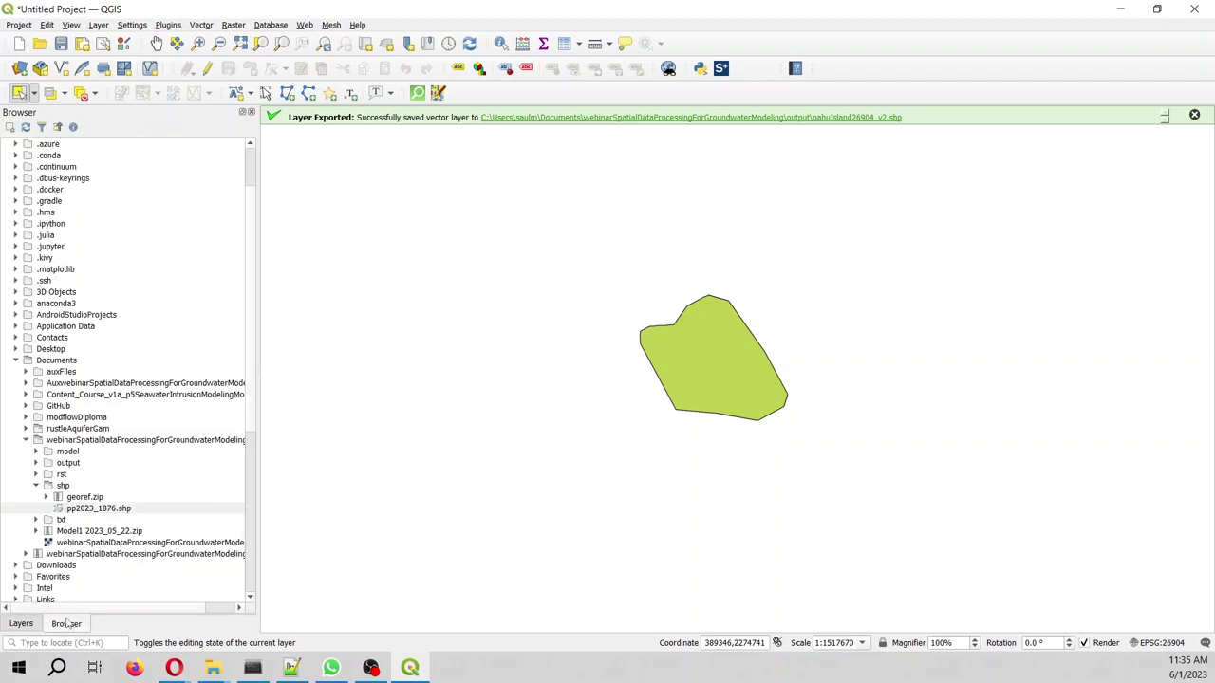
left_click(36, 485)
left_click(36, 473)
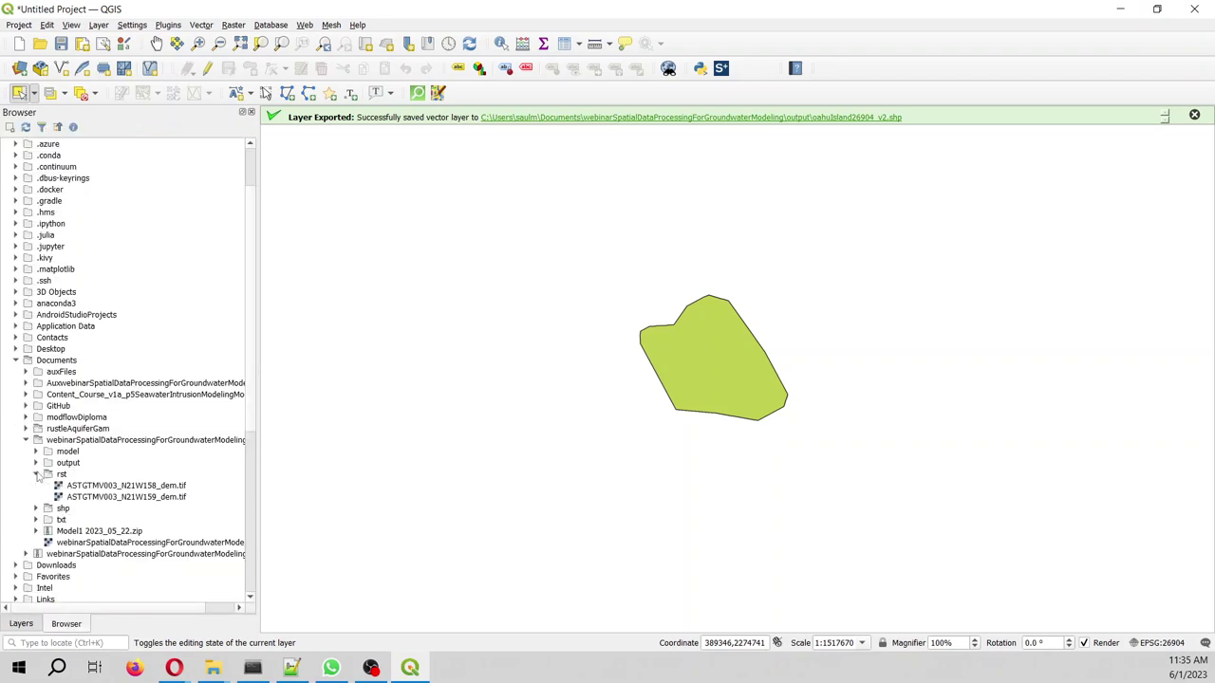
double_click(76, 477)
left_click(36, 474)
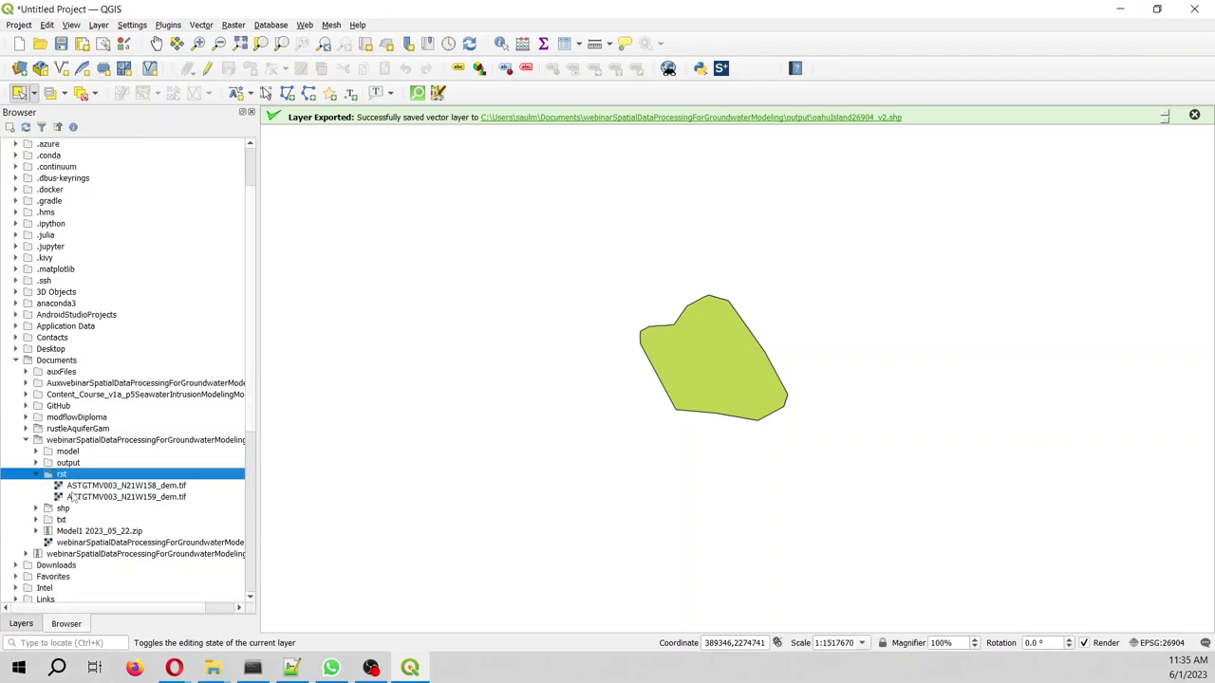
double_click(76, 497)
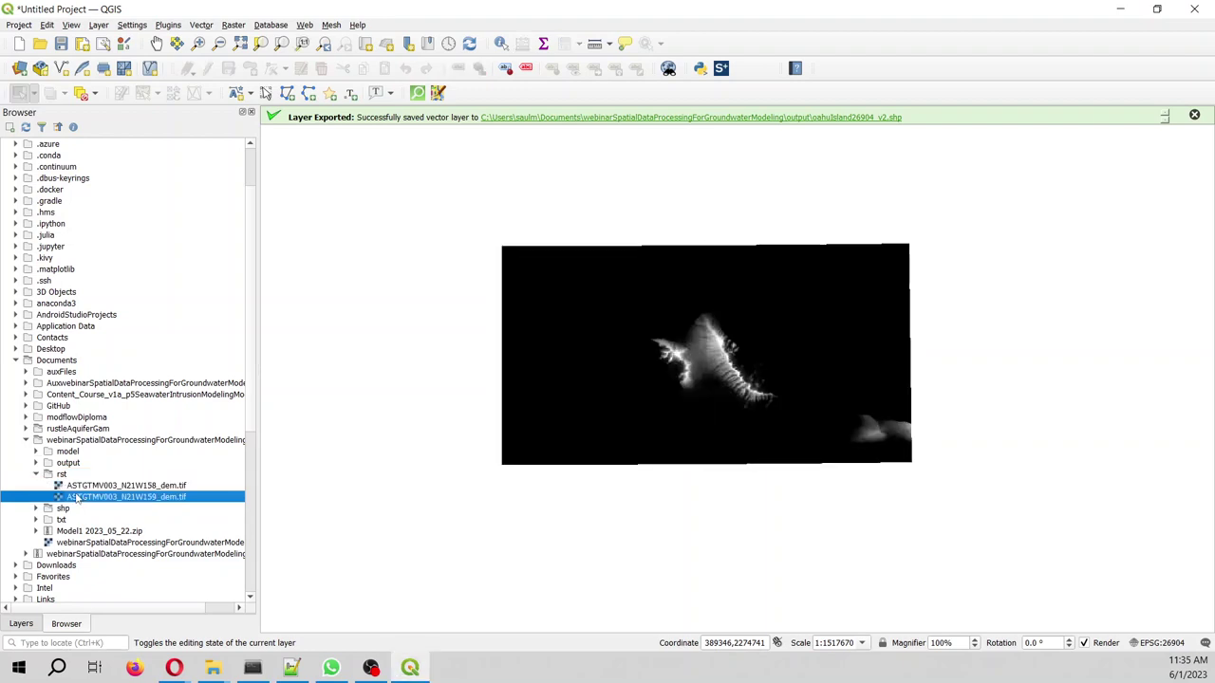
- Return to the Layers panel and narrow it to widen the map
left_click(31, 623)
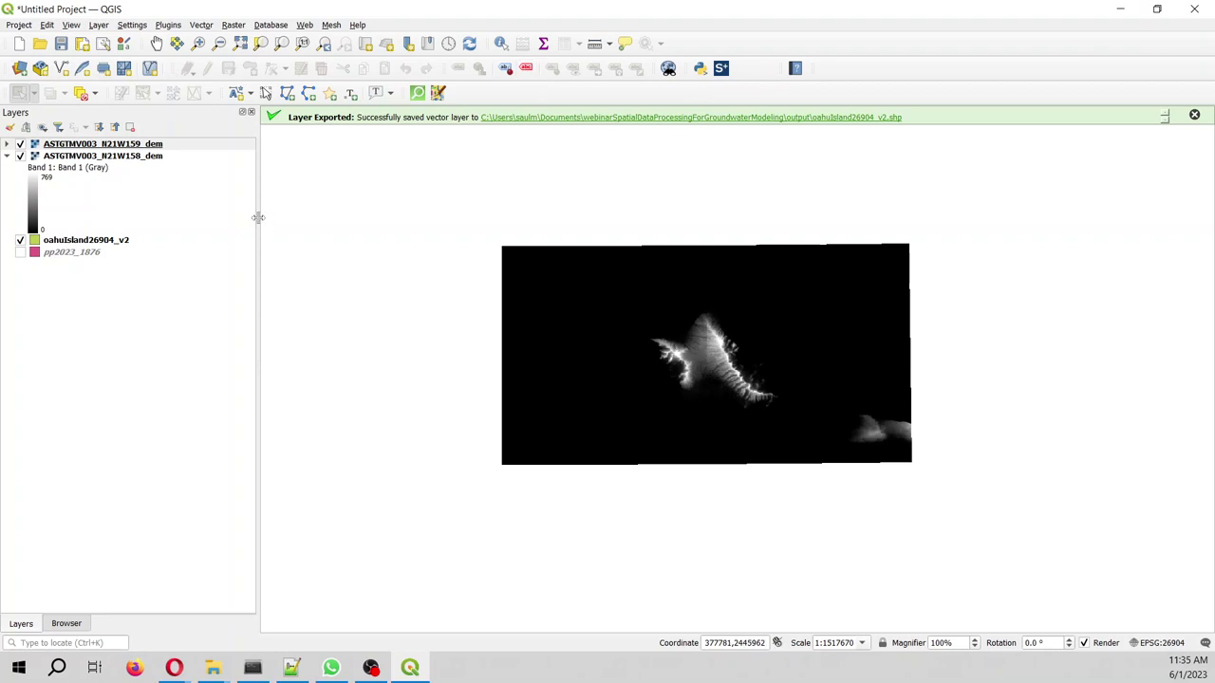
left_click_drag(257, 217, 202, 201)
left_click(234, 25)
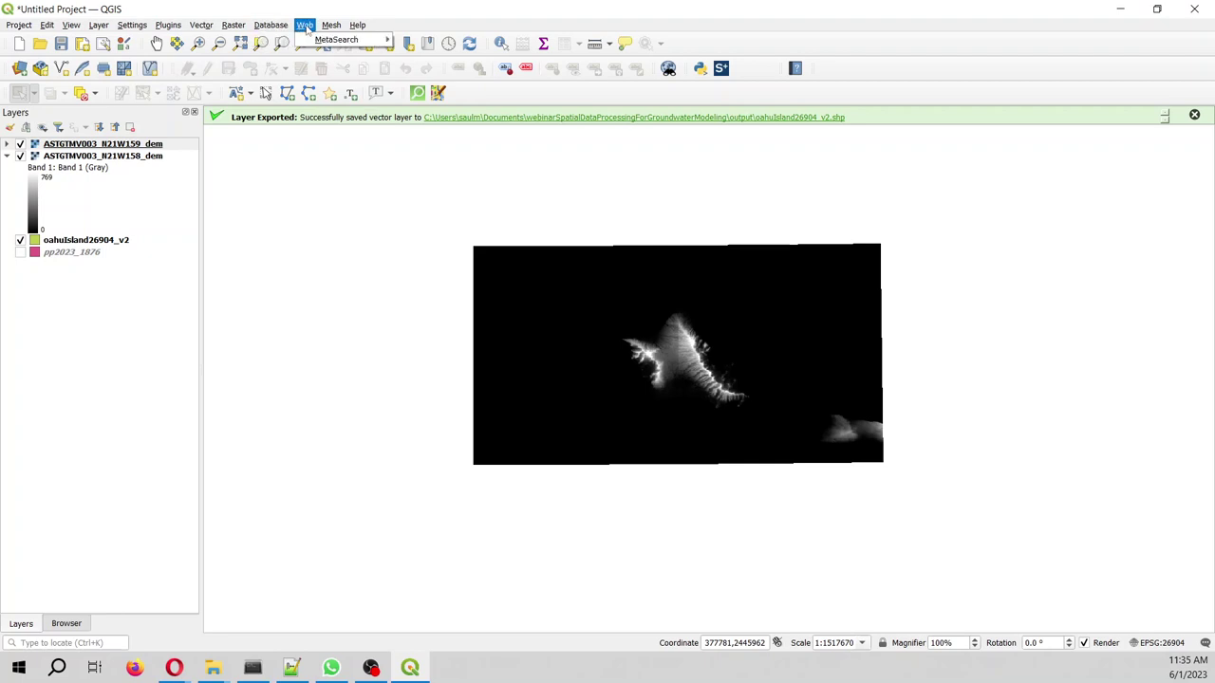
- Launch Plugins > Manage and Install Plugins so repositories start loading
mouse_move(227, 29)
mouse_move(165, 27)
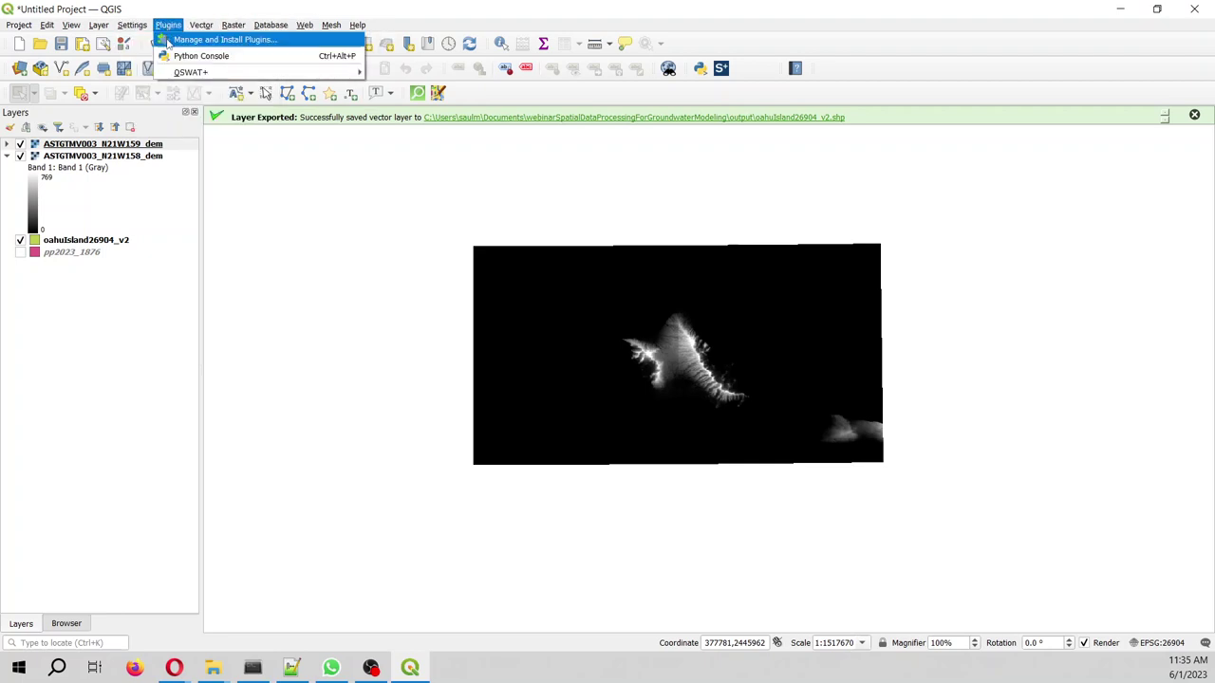
left_click(167, 41)
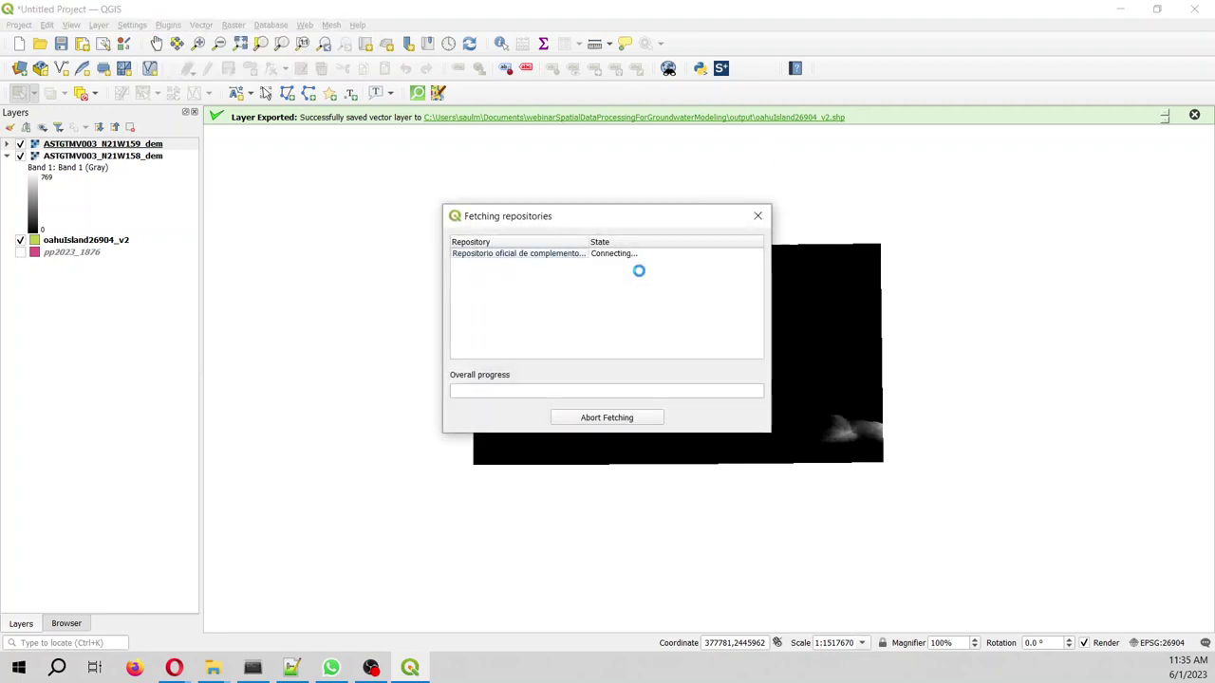